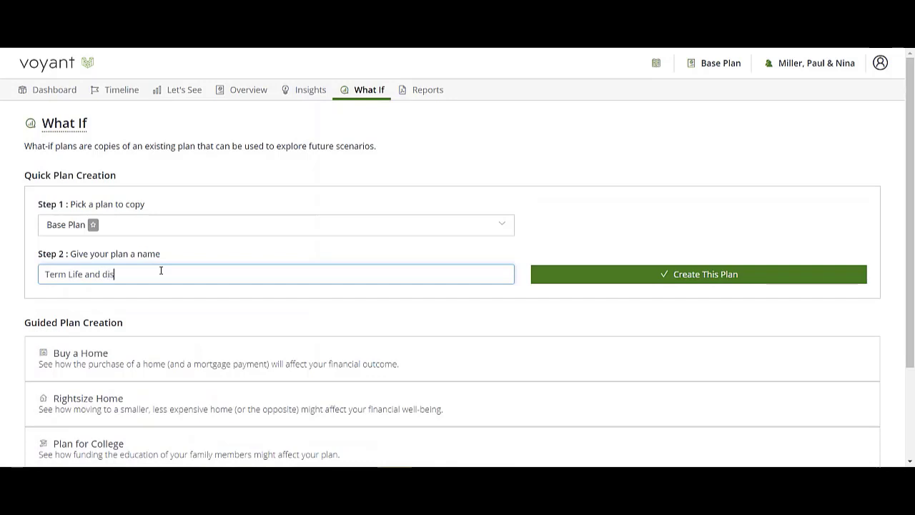
# Name the what-if copy of the Base Plan "Term Life and disability insurance" and create it.
pyautogui.write('surance')
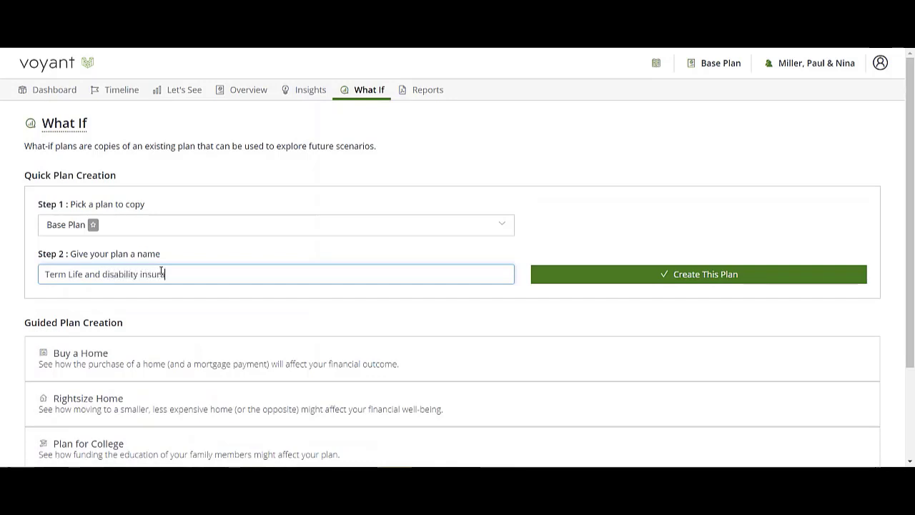
pyautogui.click(657, 272)
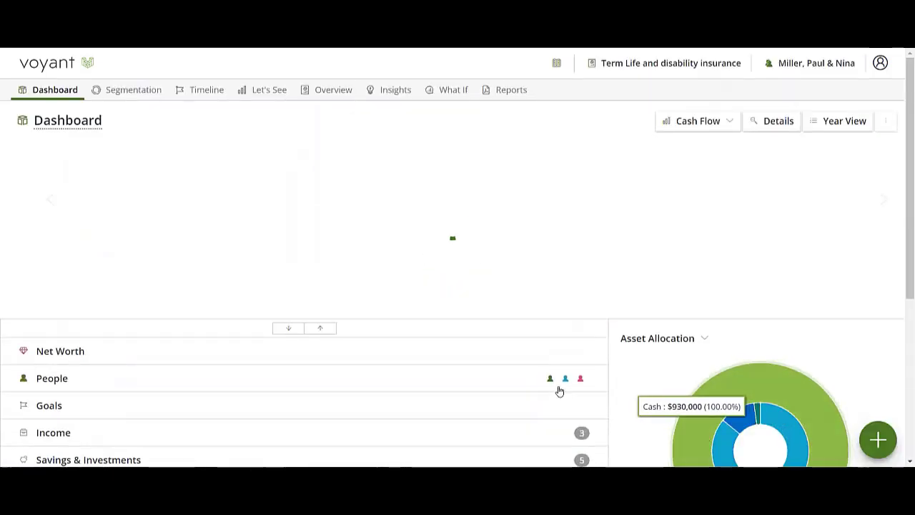
# Run the Life Needs insight on the new plan and review the additional life insurance needed for each spouse.
pyautogui.click(385, 91)
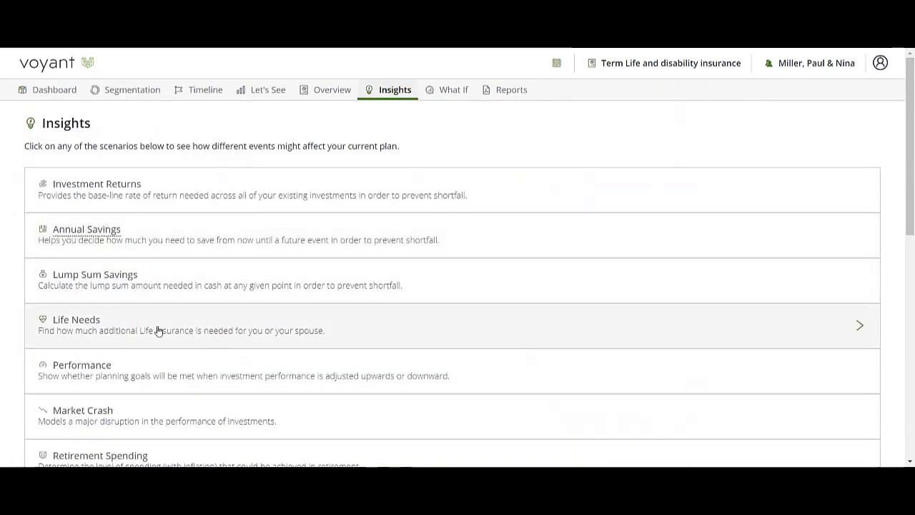
pyautogui.click(98, 331)
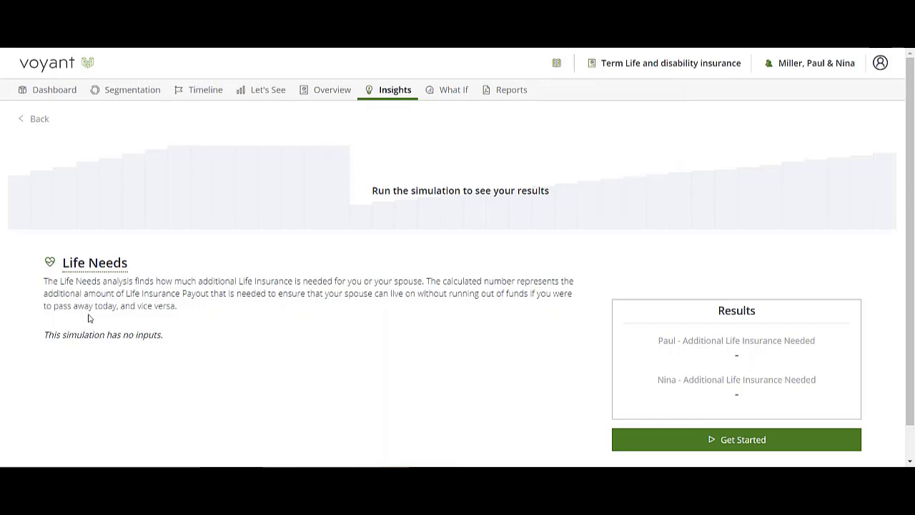
pyautogui.click(784, 449)
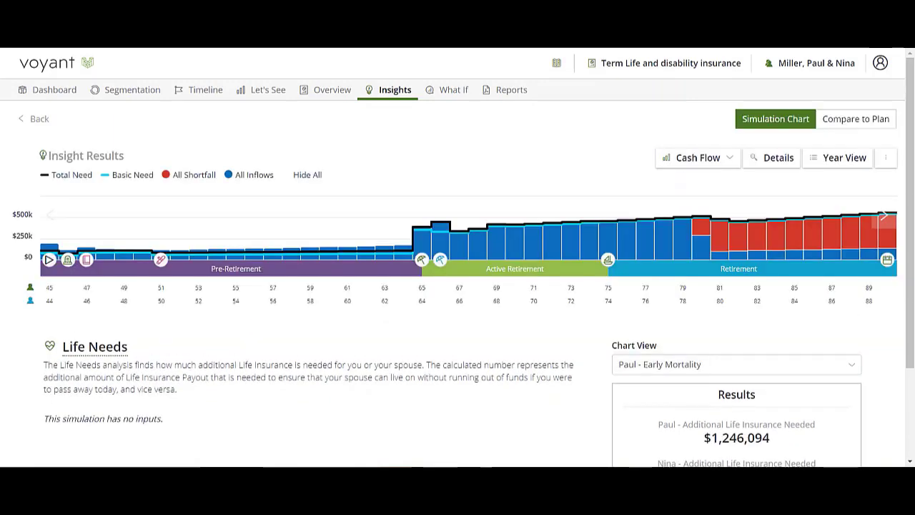
pyautogui.scroll(-2, 878, 270)
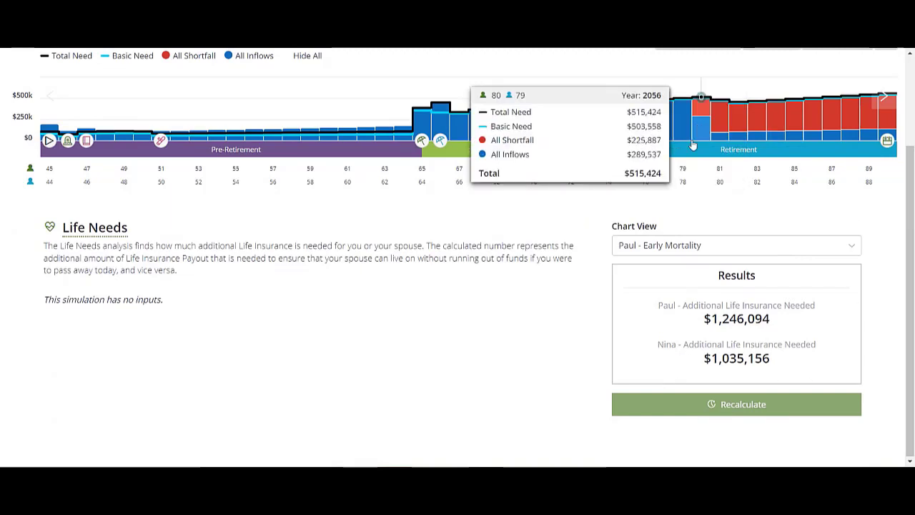
pyautogui.scroll(2, 890, 404)
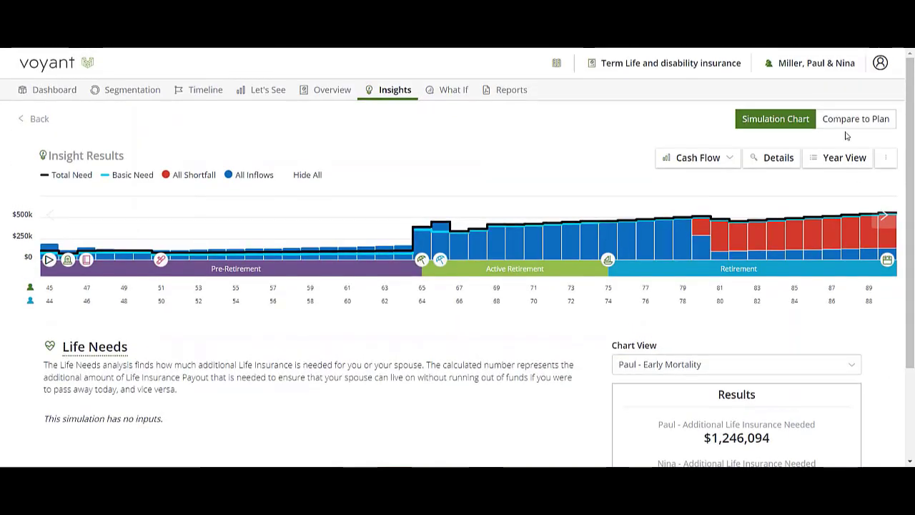
pyautogui.scroll(-2, 888, 382)
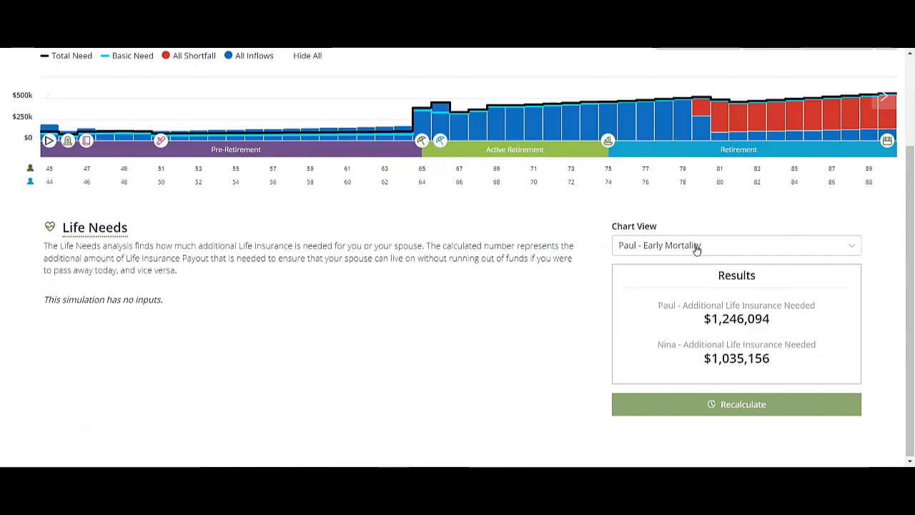
# Change the Life Needs chart view to the second spouse's early mortality and examine where the shortfall begins.
pyautogui.click(686, 246)
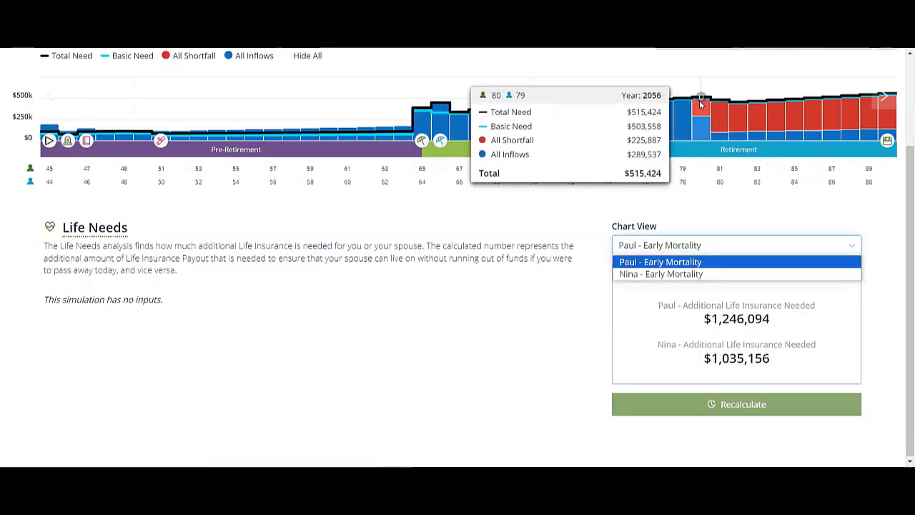
pyautogui.moveTo(701, 110)
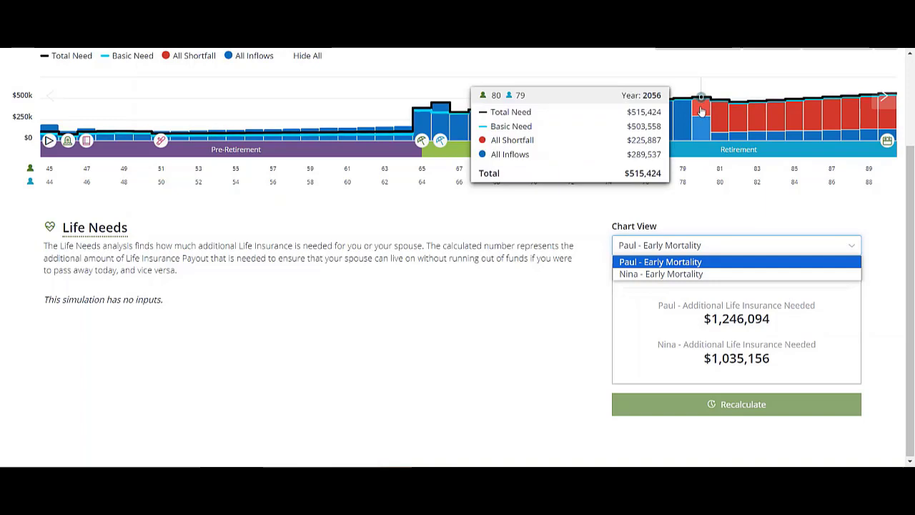
pyautogui.click(648, 276)
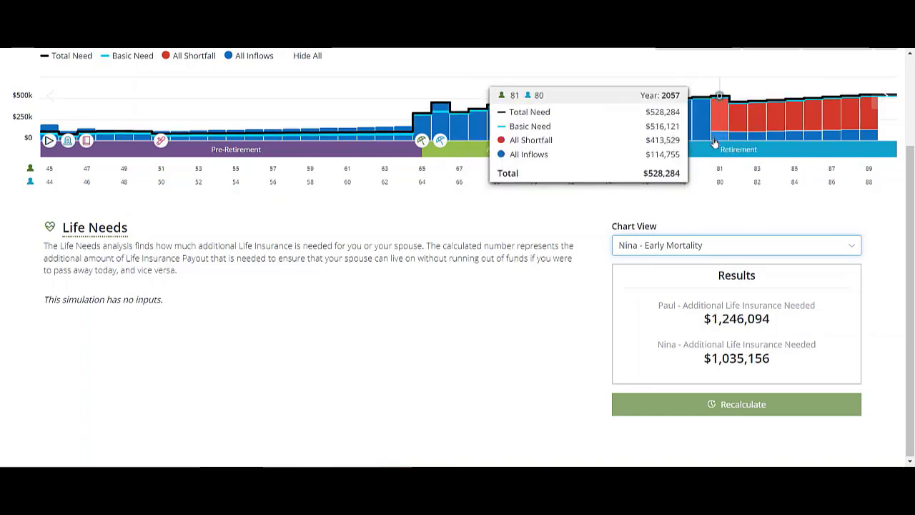
pyautogui.moveTo(721, 109)
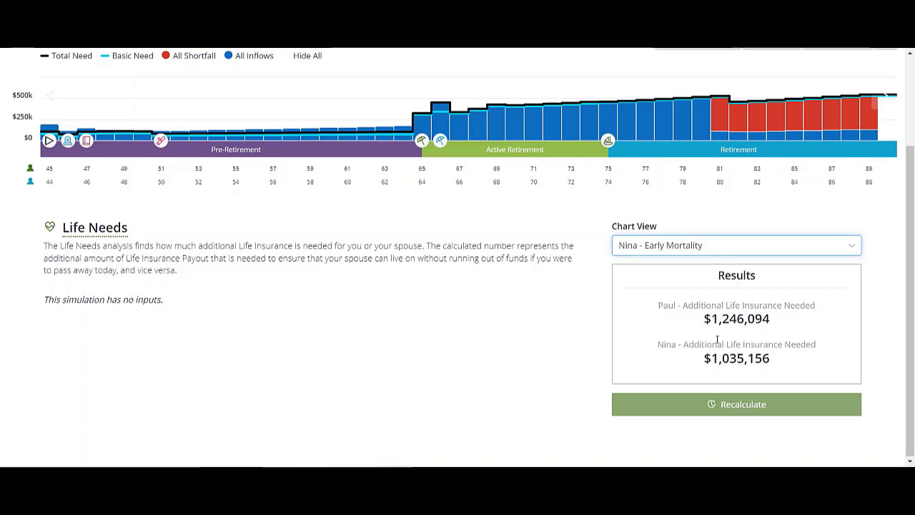
pyautogui.scroll(3, 580, 292)
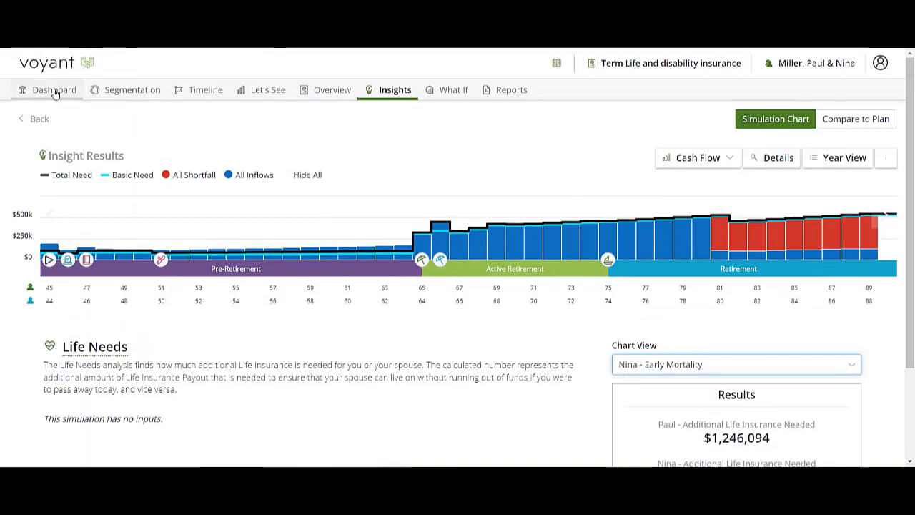
# Add a term life policy from the dashboard, named with the first client's possessive first name plus "Term Life", and set its insurance type to Personal.
pyautogui.click(52, 90)
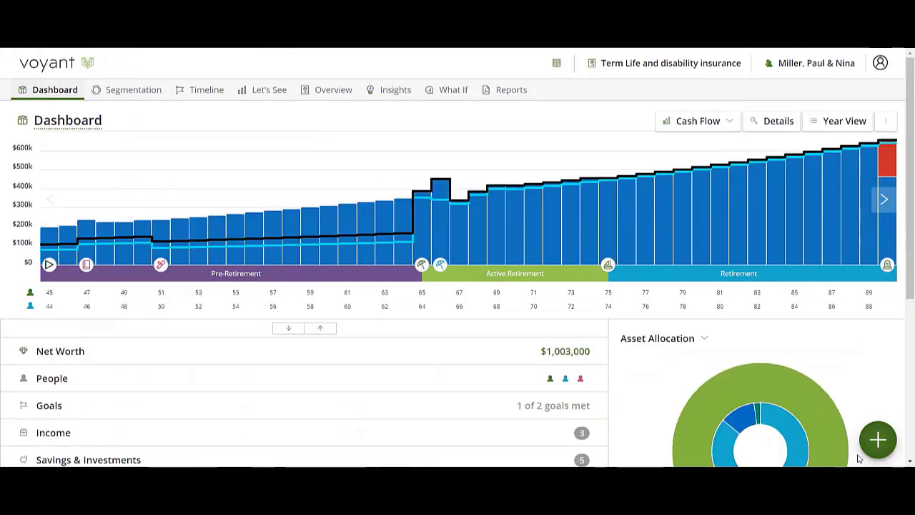
pyautogui.click(877, 440)
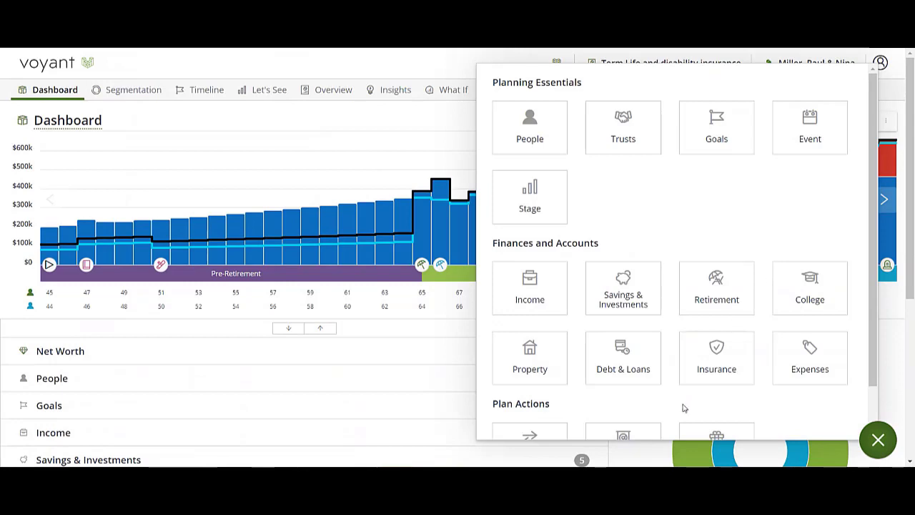
pyautogui.click(730, 363)
pyautogui.click(421, 168)
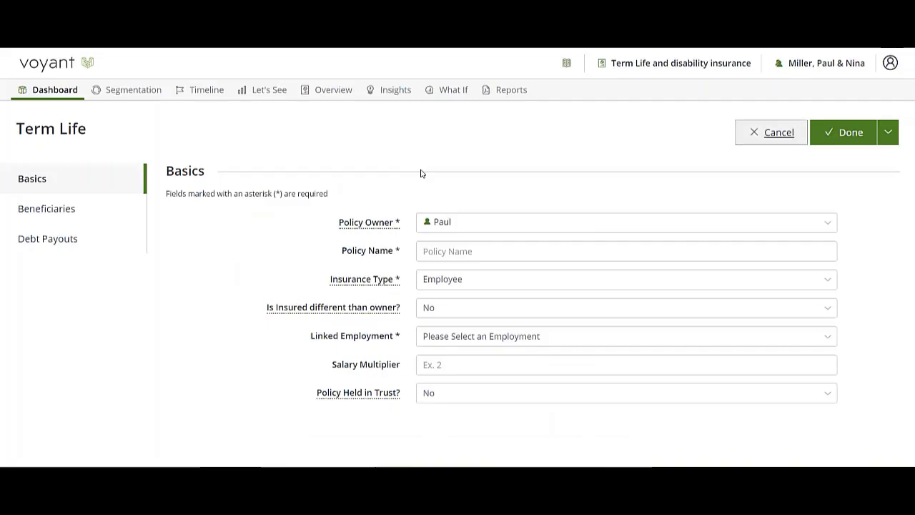
pyautogui.click(469, 246)
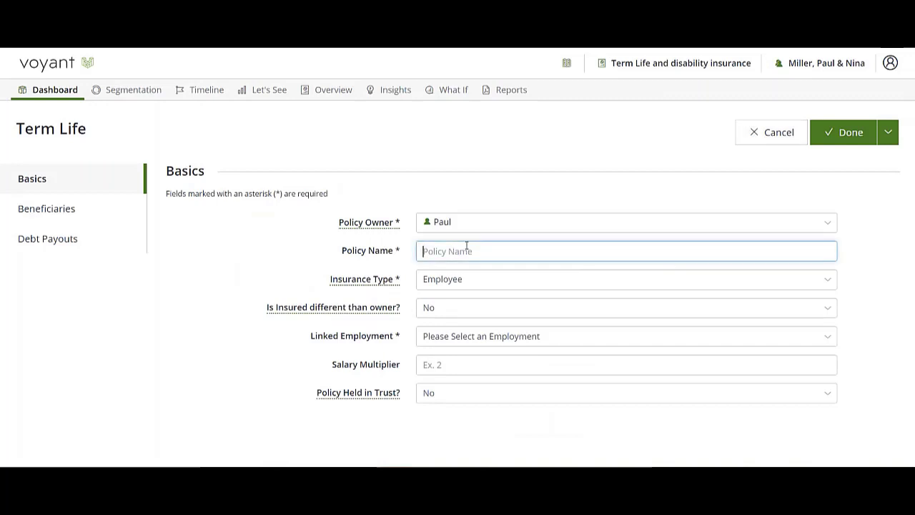
pyautogui.write("Paul's")
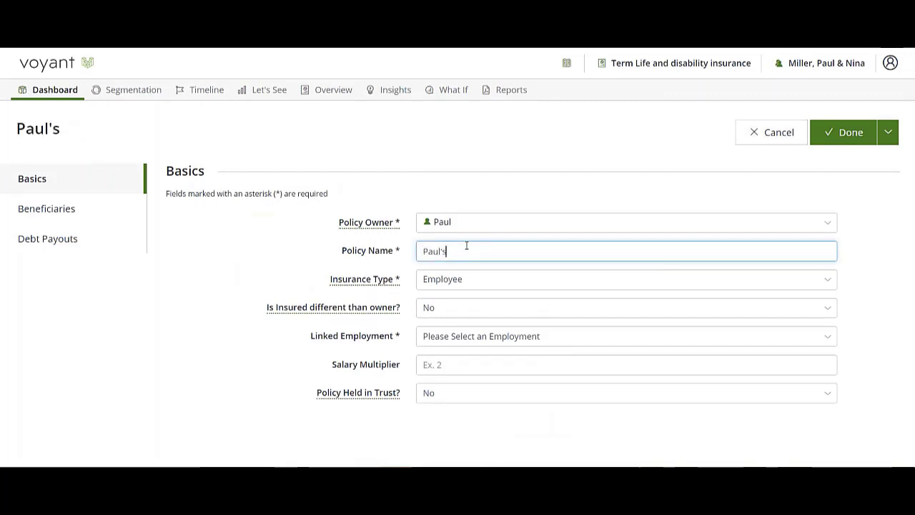
pyautogui.write(' Term Life')
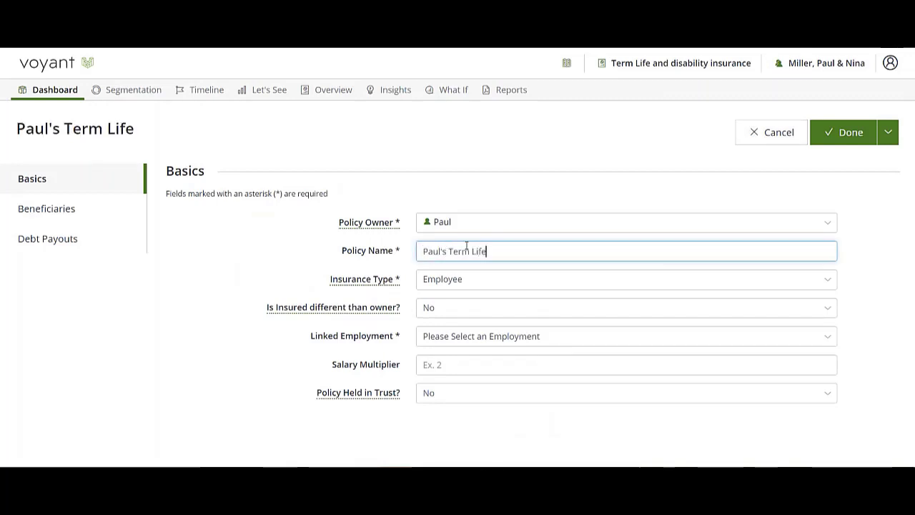
pyautogui.click(454, 279)
pyautogui.click(441, 308)
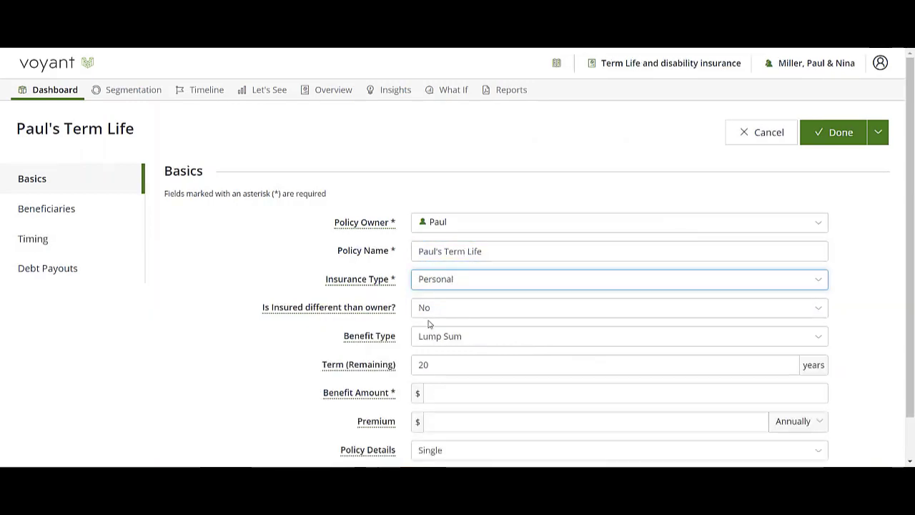
# Set the policy's benefit amount to $1,300,000 and its annual premium to $500.
pyautogui.scroll(-1, 418, 310)
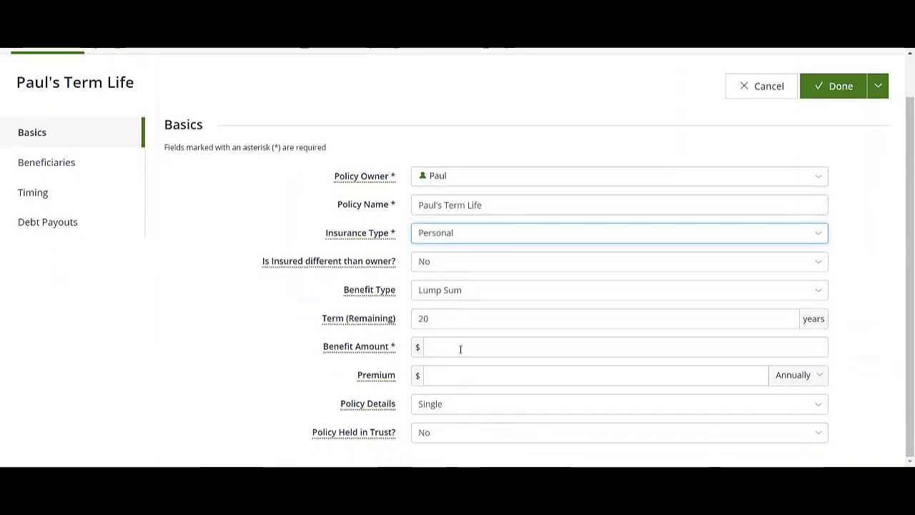
pyautogui.click(461, 349)
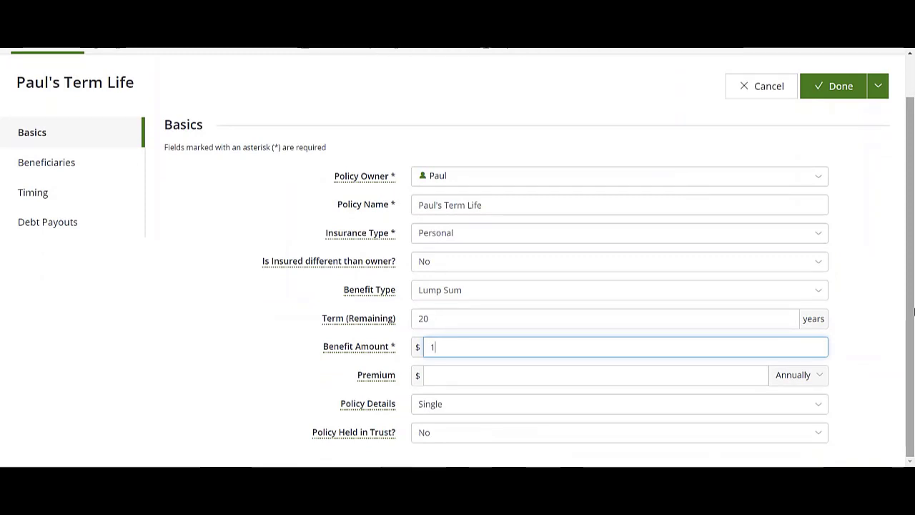
pyautogui.write('1,300,000')
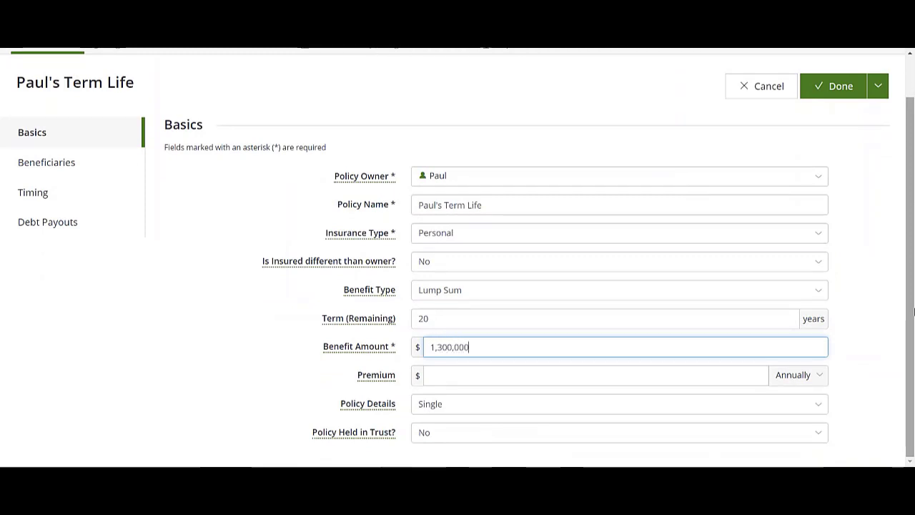
pyautogui.click(501, 375)
pyautogui.write('5')
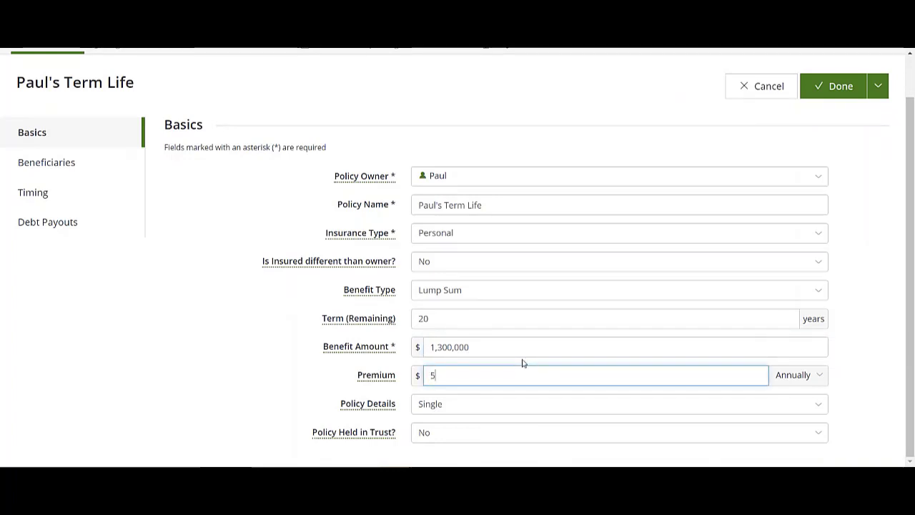
pyautogui.write('000')
pyautogui.press('BackSpace')
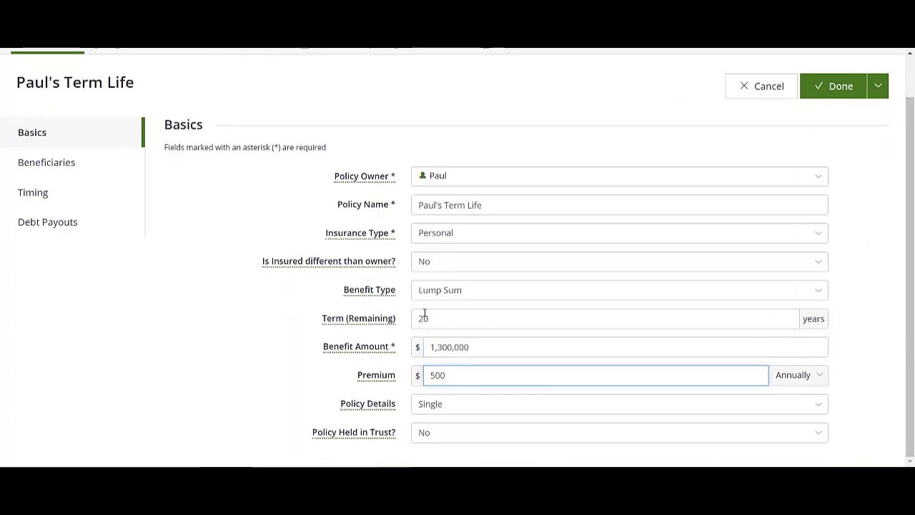
# Make the owner's spouse the 100% beneficiary and save the policy with the option to add another.
pyautogui.click(66, 163)
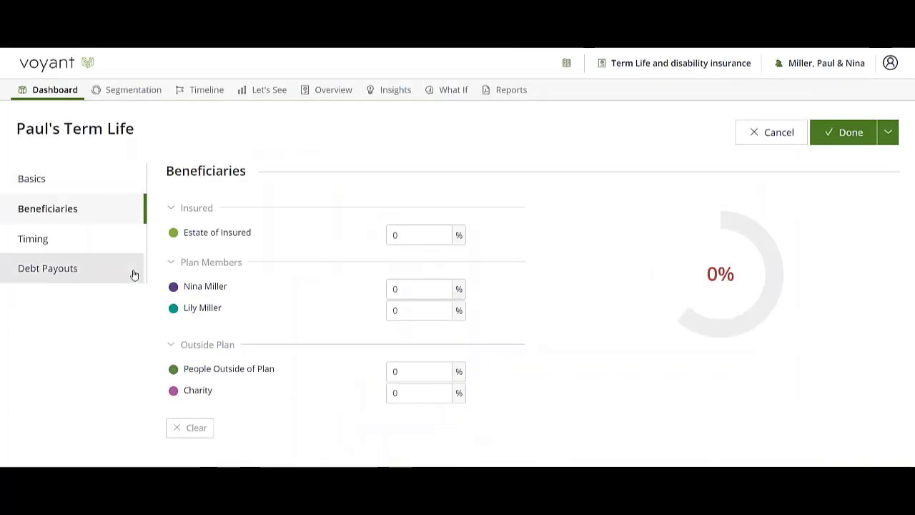
pyautogui.click(426, 290)
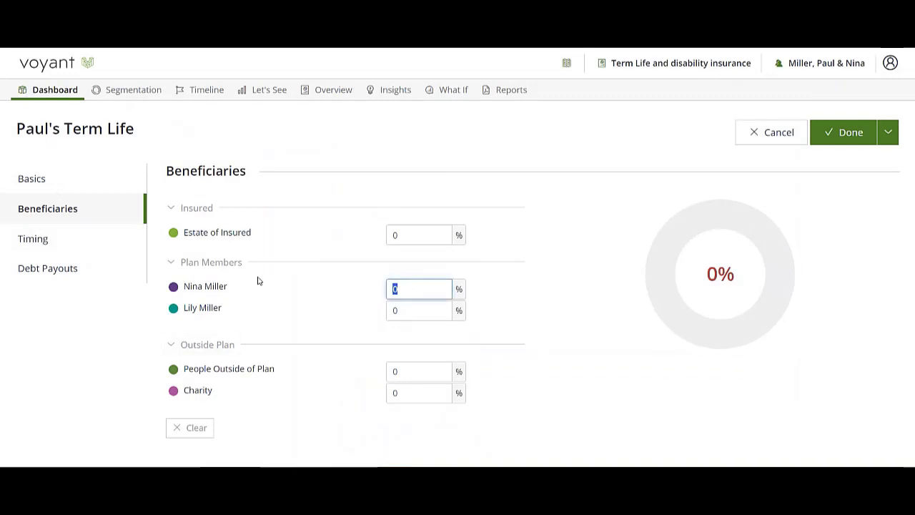
pyautogui.write('100')
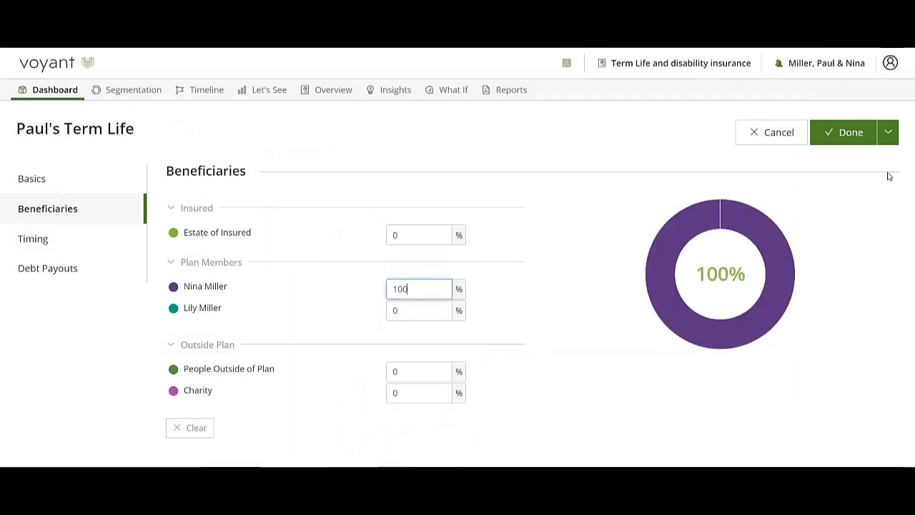
pyautogui.click(888, 134)
pyautogui.click(852, 159)
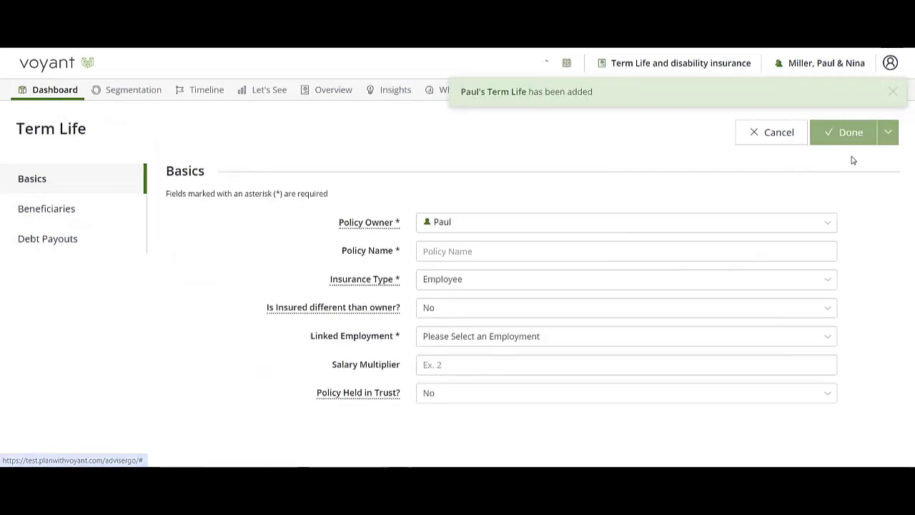
# Assign the new term life policy to the second spouse, name it with their possessive first name plus "Life Insurance", and set the type to Personal.
pyautogui.click(486, 224)
pyautogui.click(451, 256)
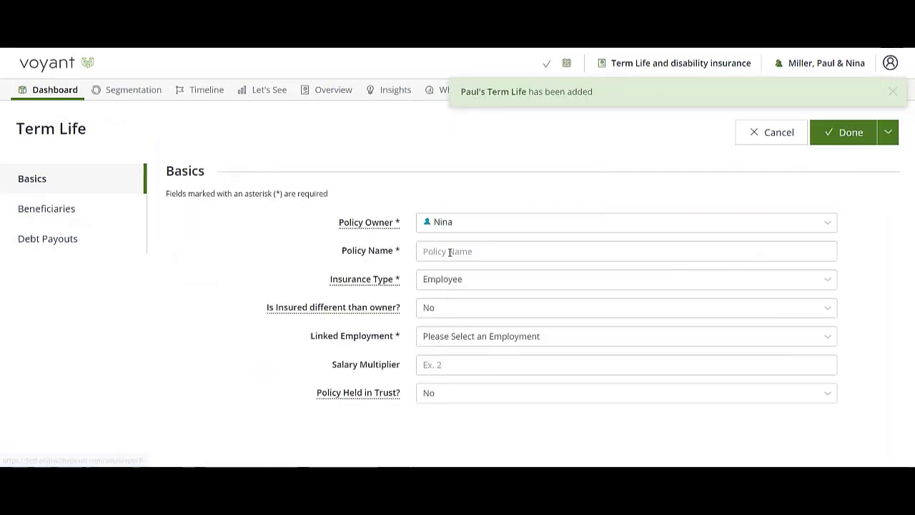
pyautogui.click(453, 250)
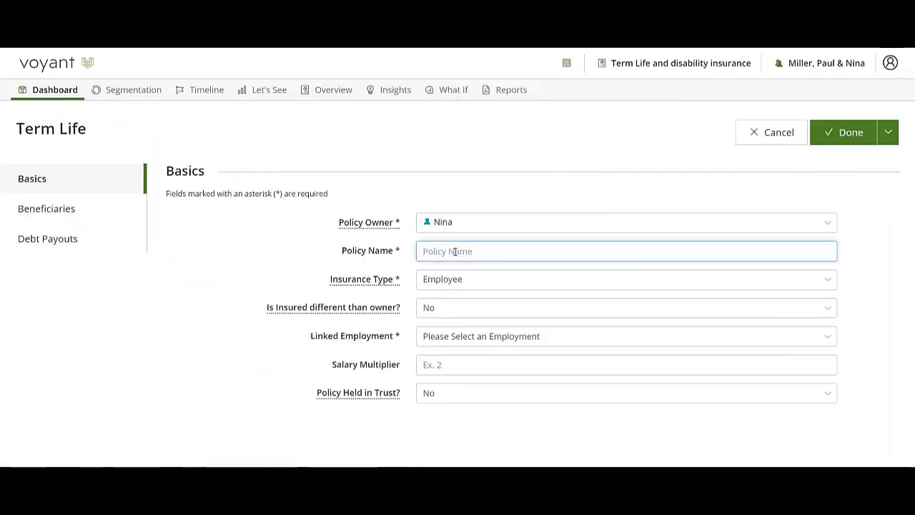
pyautogui.write('N')
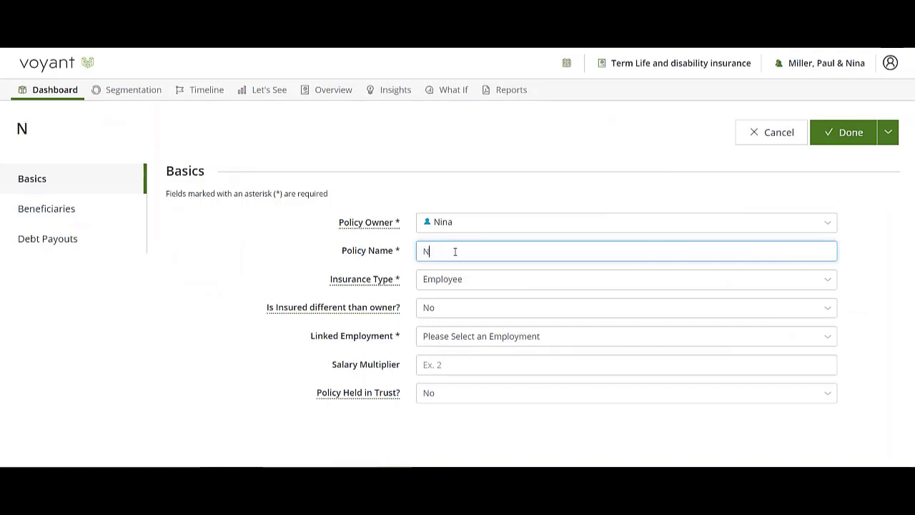
pyautogui.write("ina's Life Insurance")
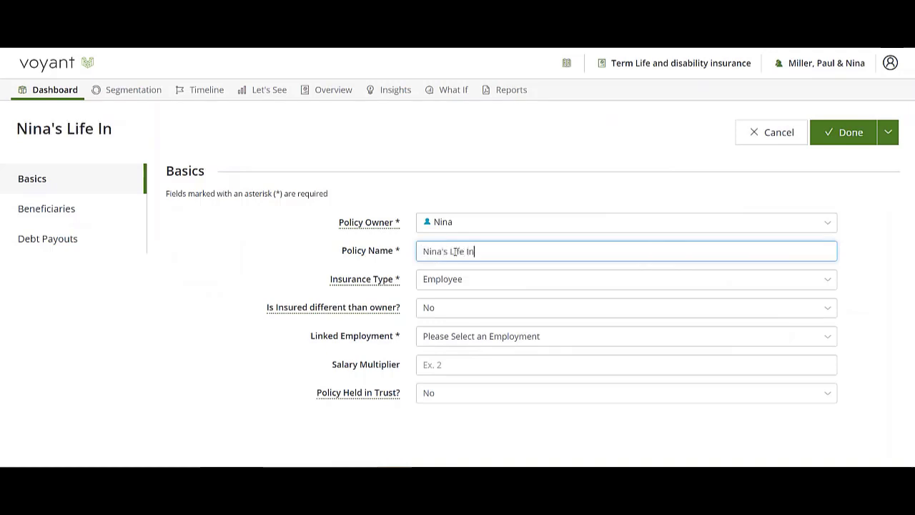
pyautogui.click(433, 283)
pyautogui.click(433, 309)
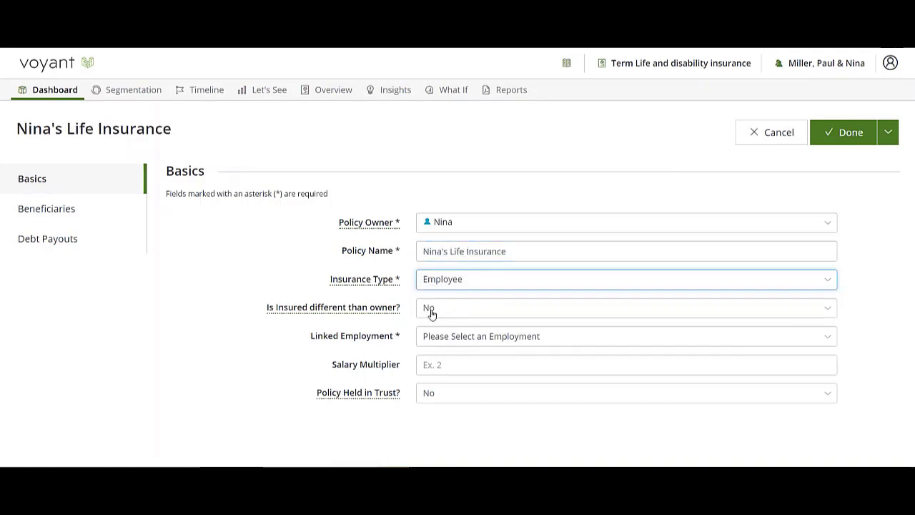
# Set the second spouse's life insurance benefit amount to $1,100,000 and its annual premium to $350.
pyautogui.click(444, 394)
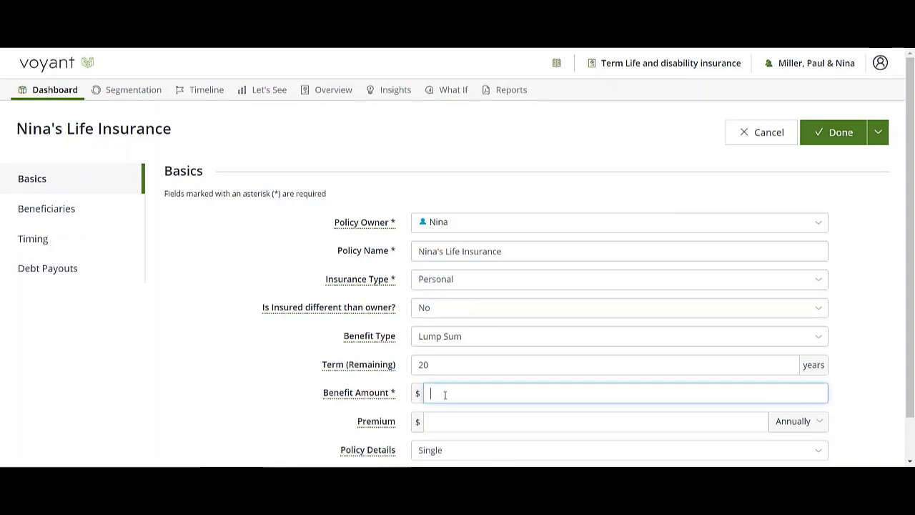
pyautogui.write('1,100,000')
pyautogui.click(485, 421)
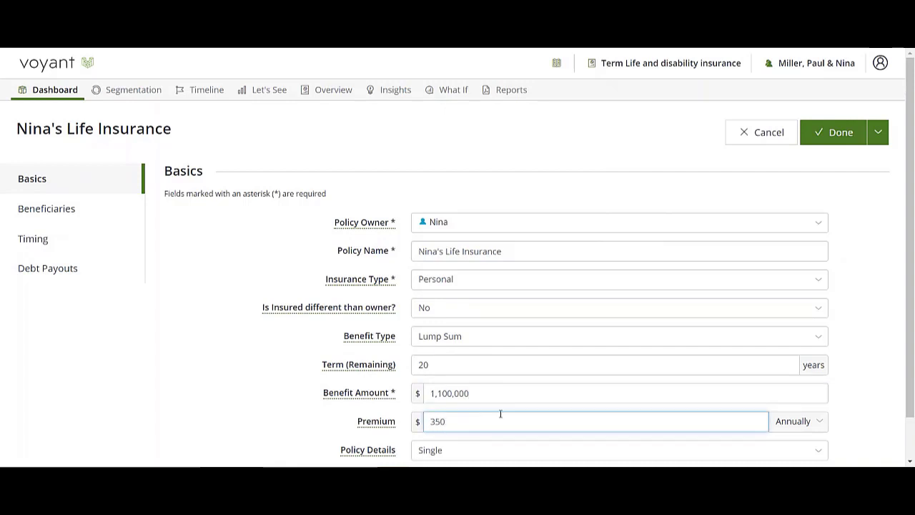
# Make the policy owner's spouse the 100% beneficiary and save the life insurance policy.
pyautogui.scroll(-1, 500, 414)
pyautogui.click(46, 162)
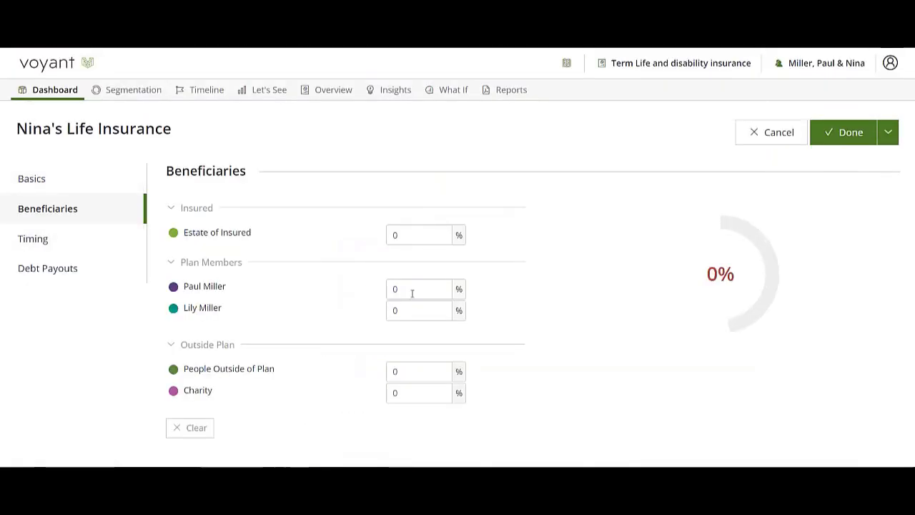
pyautogui.click(415, 286)
pyautogui.write('100')
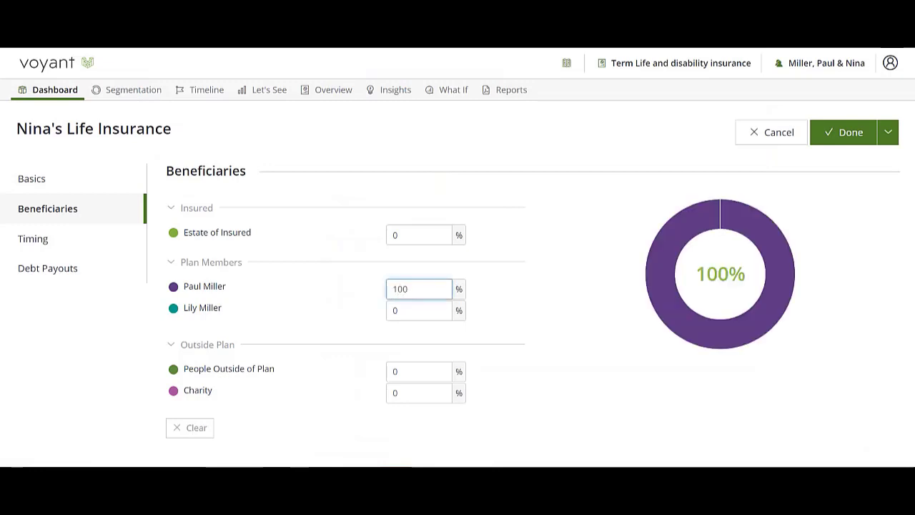
pyautogui.click(840, 139)
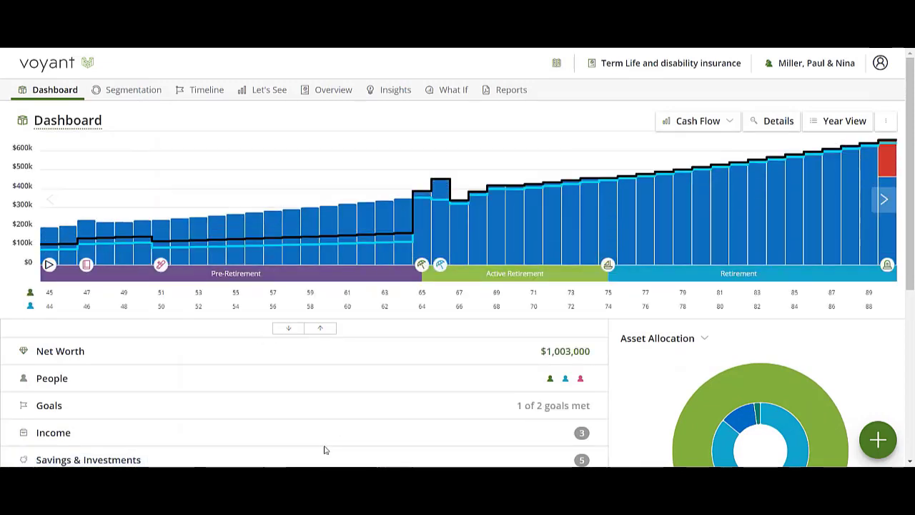
# Open the Disability Insurance insight and expand its advanced settings.
pyautogui.moveTo(566, 162)
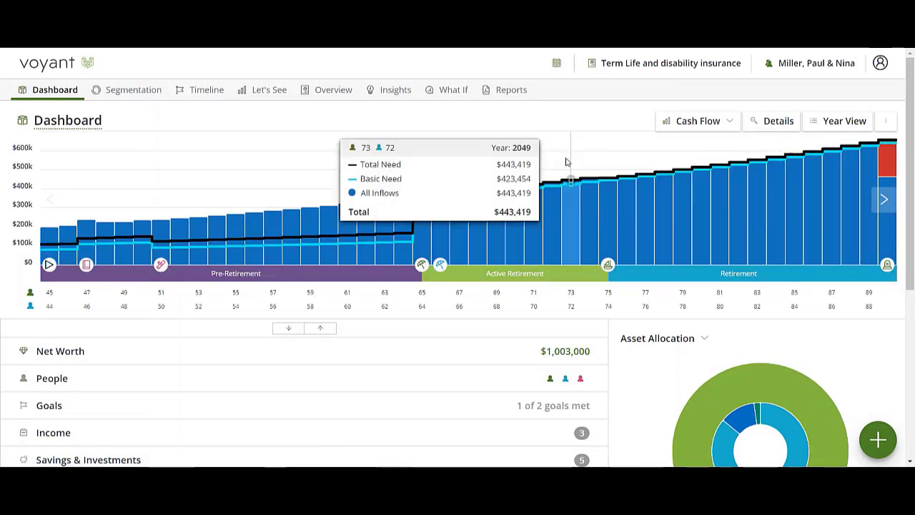
pyautogui.click(391, 95)
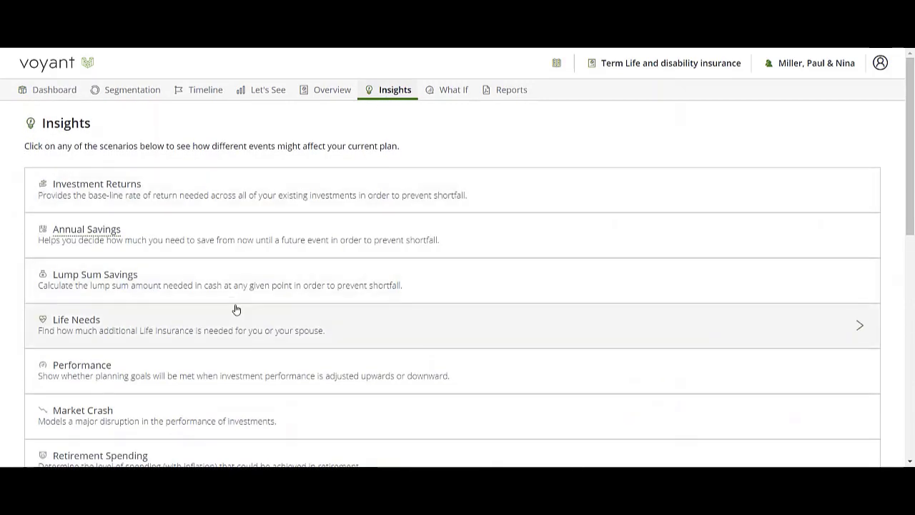
pyautogui.scroll(-3, 236, 309)
pyautogui.scroll(-4, 236, 307)
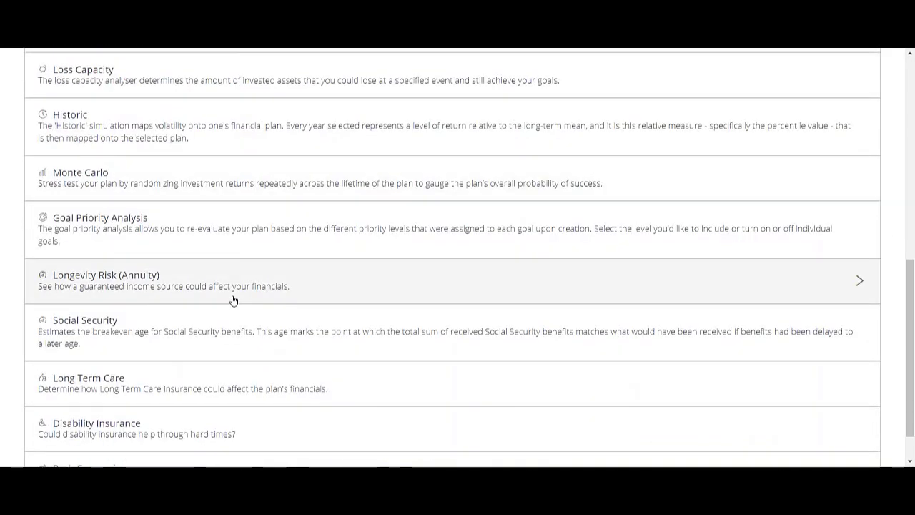
pyautogui.click(176, 387)
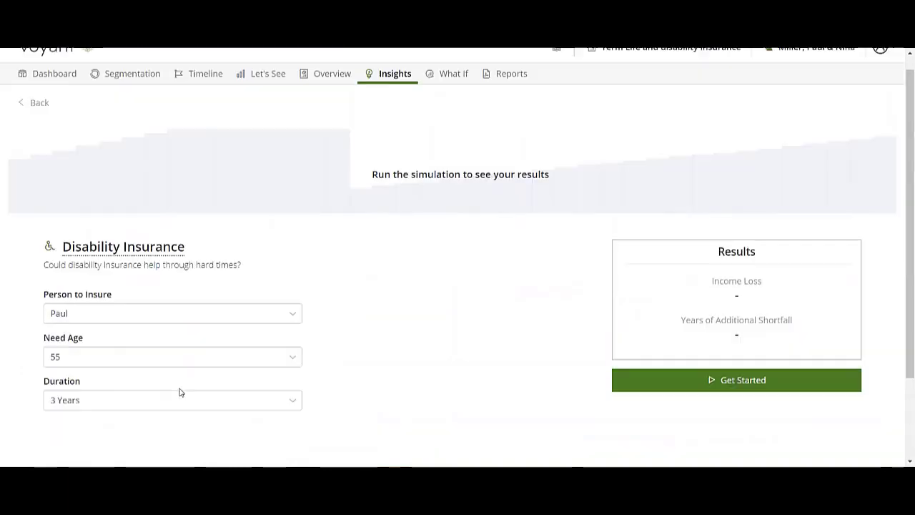
pyautogui.scroll(-2, 29, 416)
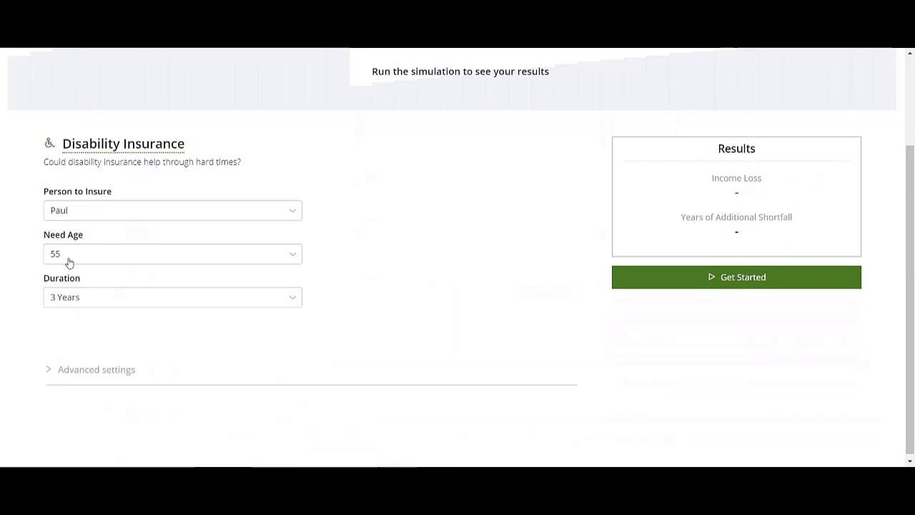
pyautogui.click(52, 370)
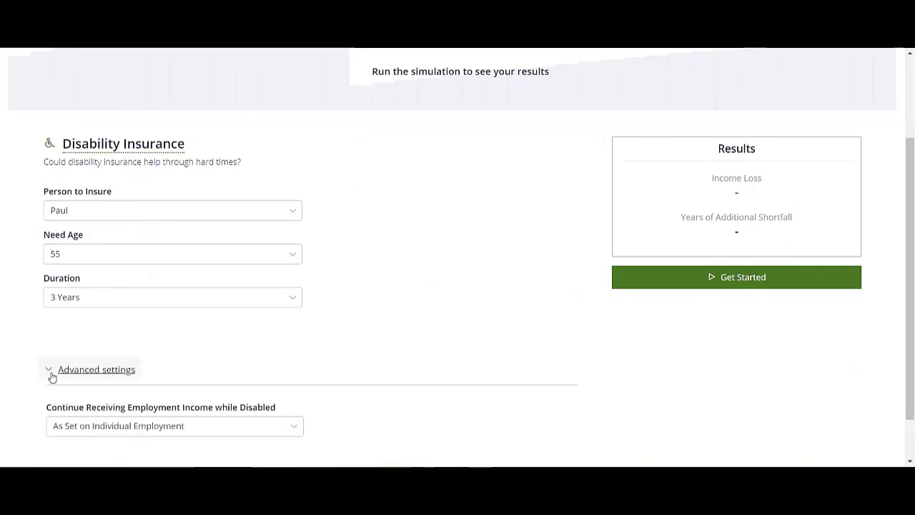
# Run the disability simulation for the first spouse at need age 55 for 3 years and inspect the disability start and end events.
pyautogui.scroll(-1, 51, 376)
pyautogui.click(731, 231)
pyautogui.scroll(1, 901, 429)
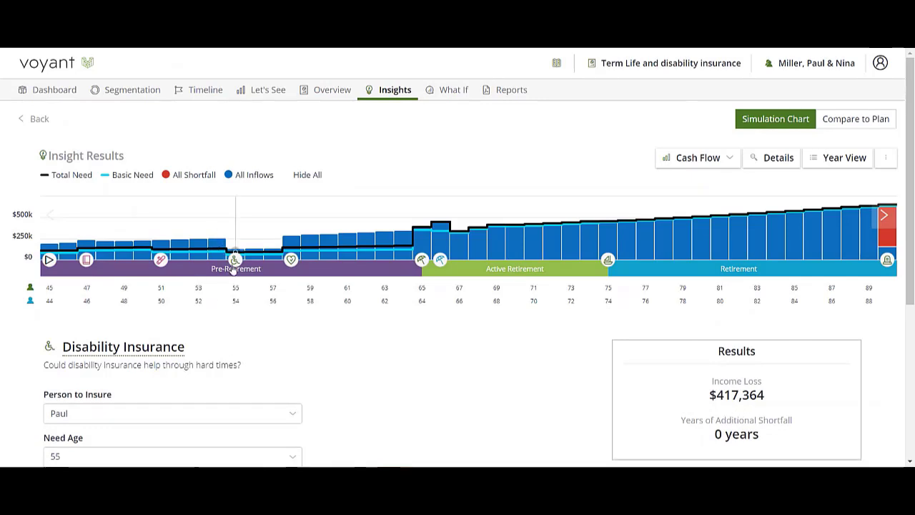
pyautogui.moveTo(234, 263)
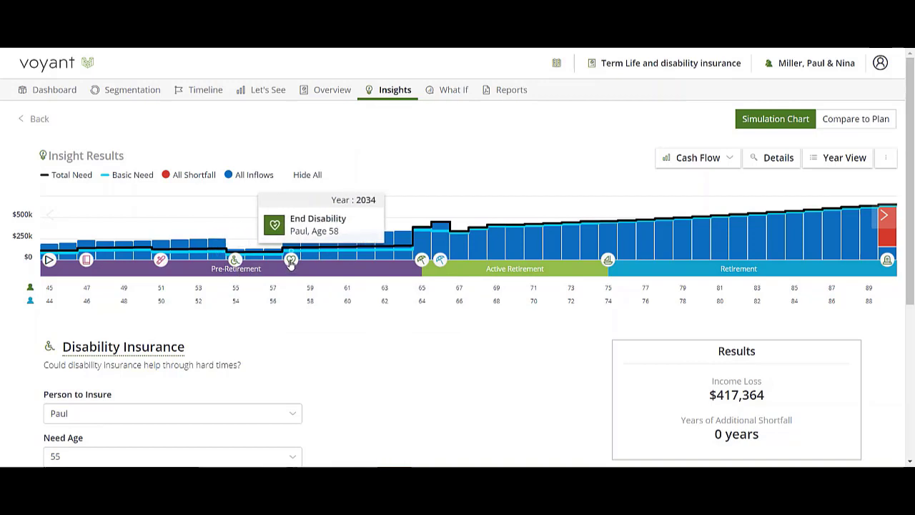
pyautogui.moveTo(291, 262)
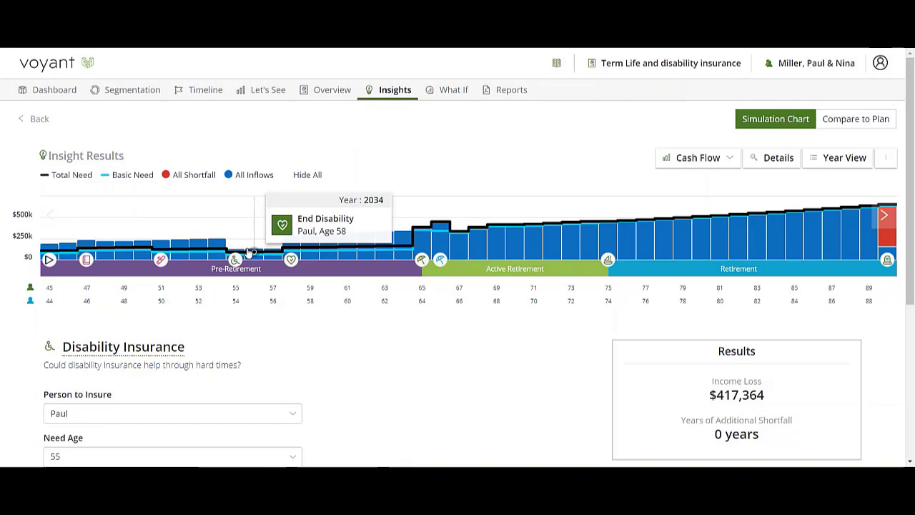
# Change the person to insure to the second spouse and recalculate the disability simulation.
pyautogui.click(128, 414)
pyautogui.click(96, 442)
pyautogui.scroll(-2, 170, 365)
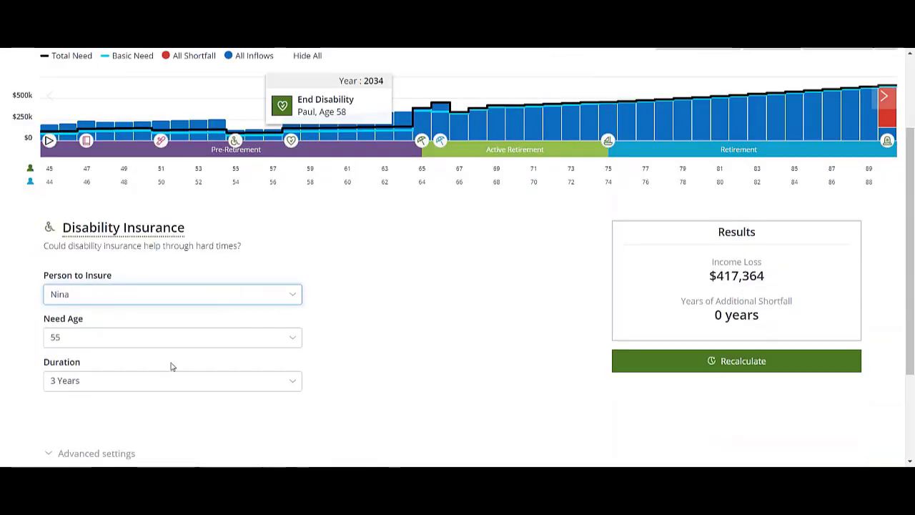
pyautogui.click(731, 362)
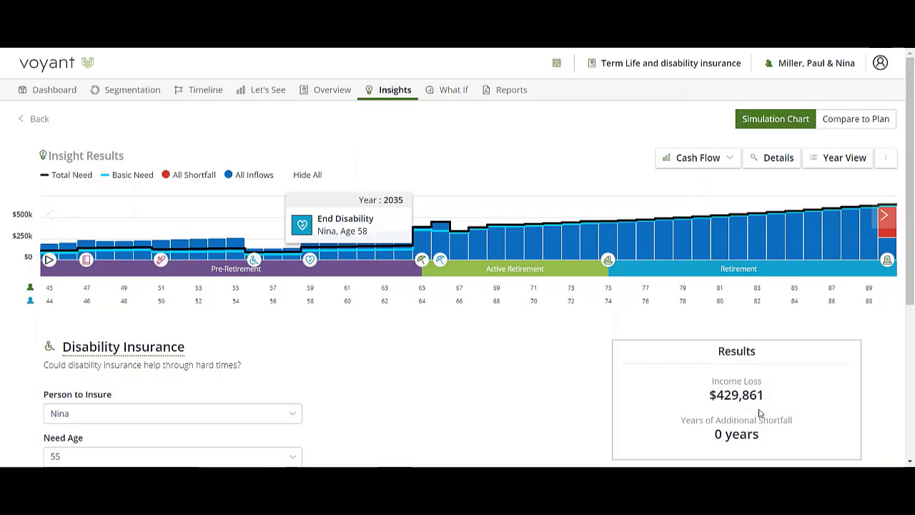
# Add a disability policy for the first spouse from the dashboard, named with their possessive first name plus "disability insurance".
pyautogui.click(43, 90)
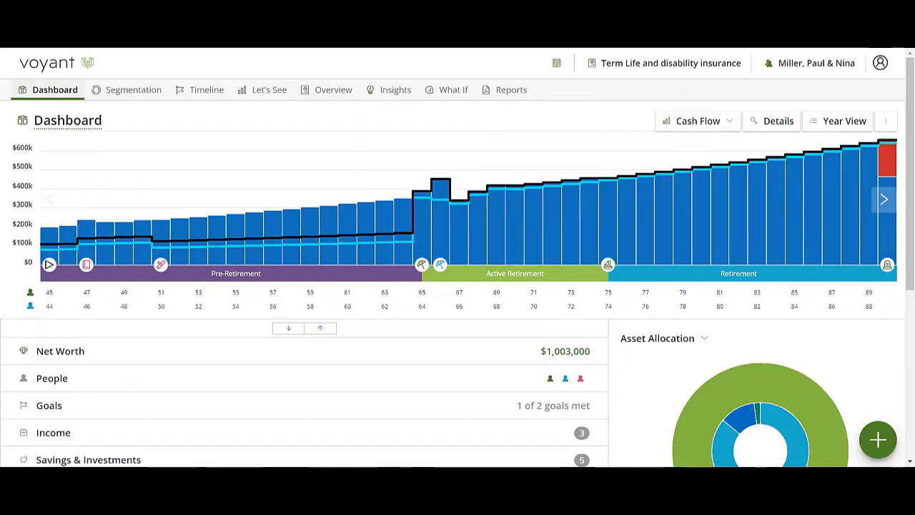
pyautogui.click(883, 443)
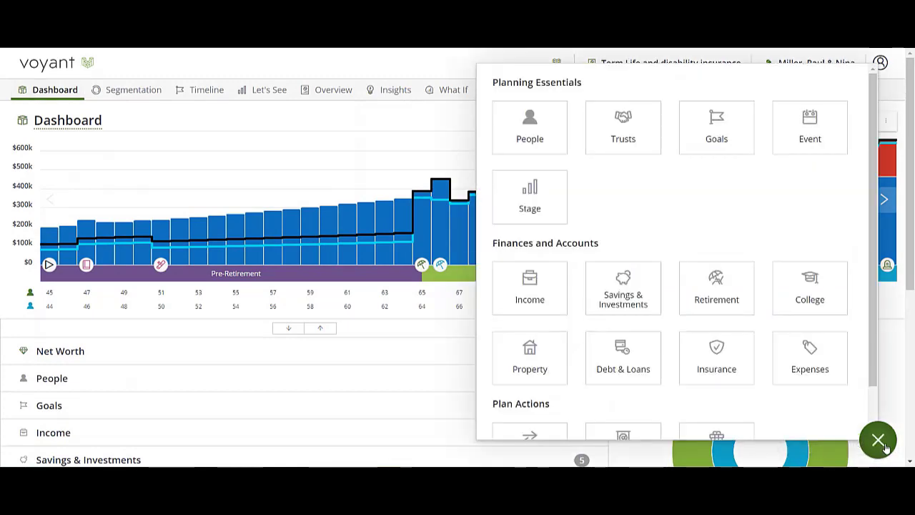
pyautogui.click(721, 372)
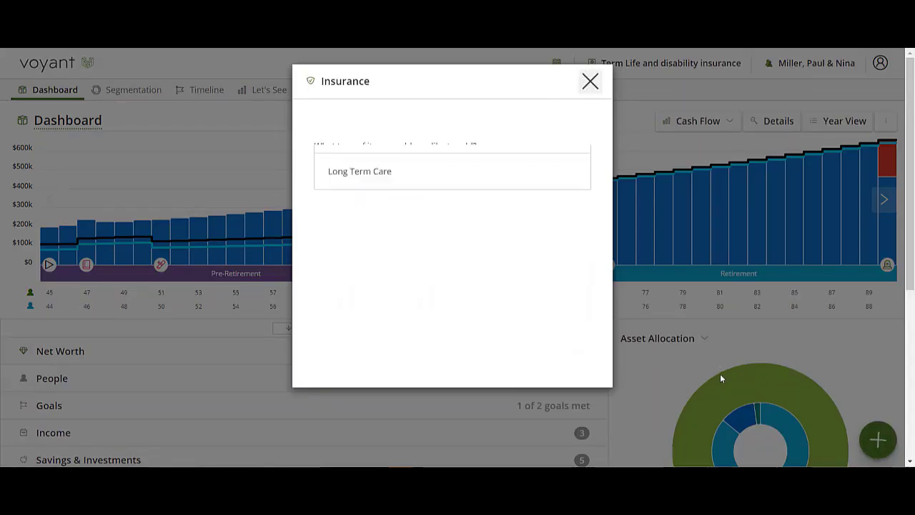
pyautogui.click(465, 279)
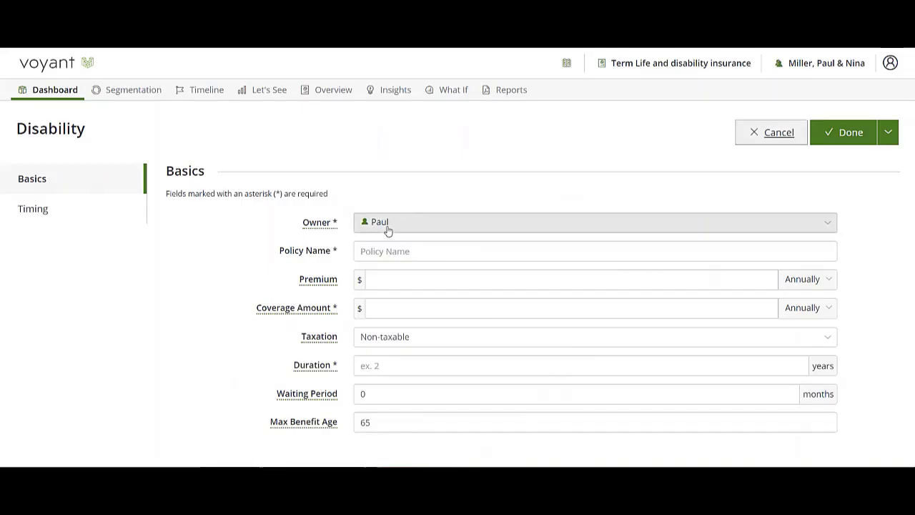
pyautogui.click(404, 247)
pyautogui.write('Pual')
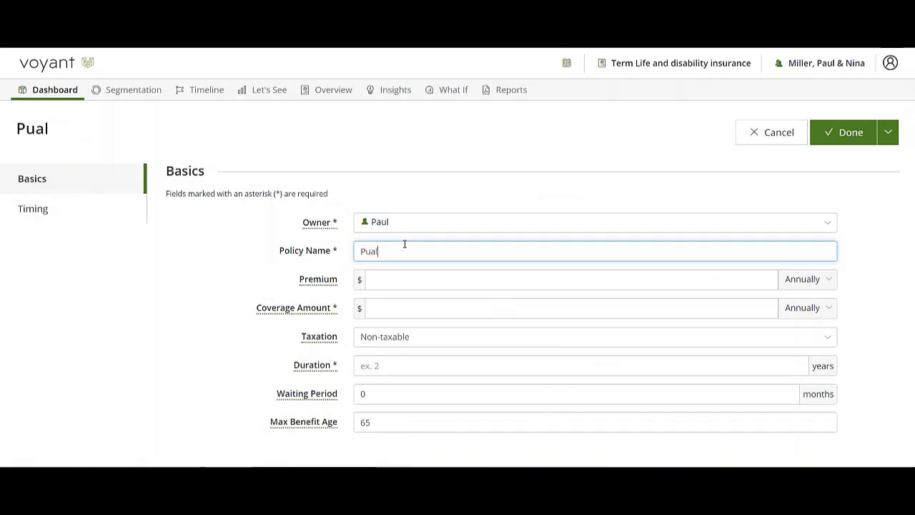
pyautogui.press('BackSpace')
pyautogui.press('BackSpace')
pyautogui.press('BackSpace')
pyautogui.write("aul's di")
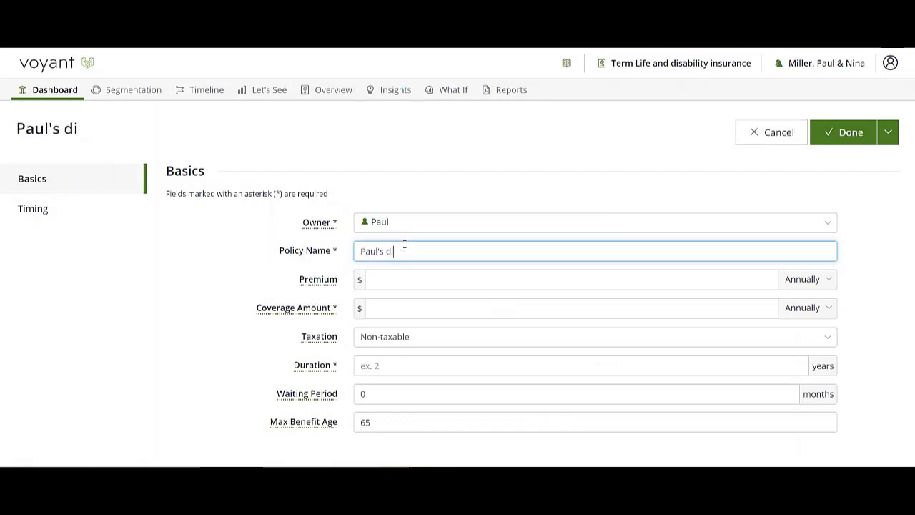
pyautogui.write('sability insurance')
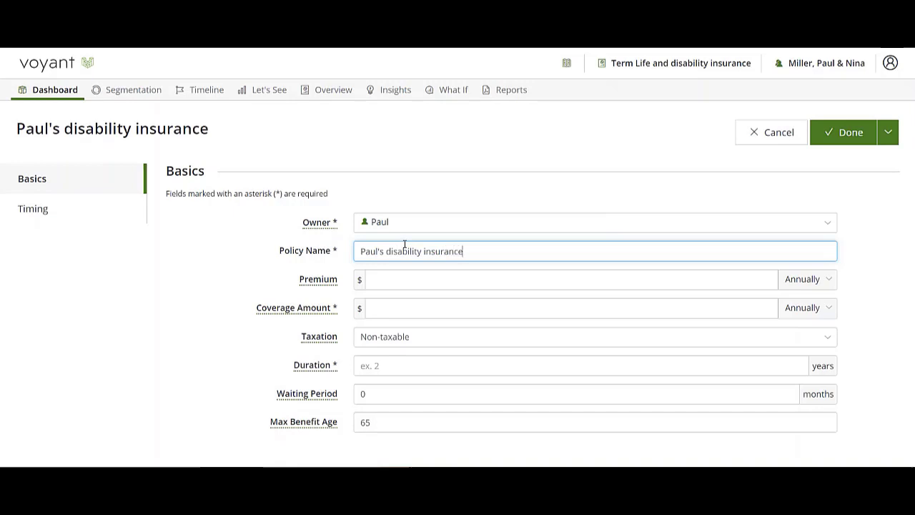
# Set a $150 annual premium, $150,000 annual coverage and 3-year duration, and save the disability policy with the option to add another.
pyautogui.click(411, 285)
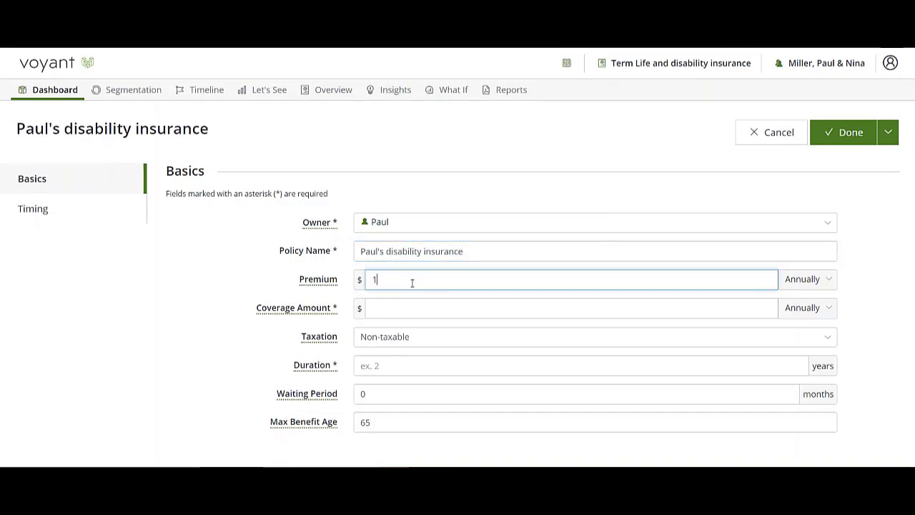
pyautogui.click(383, 309)
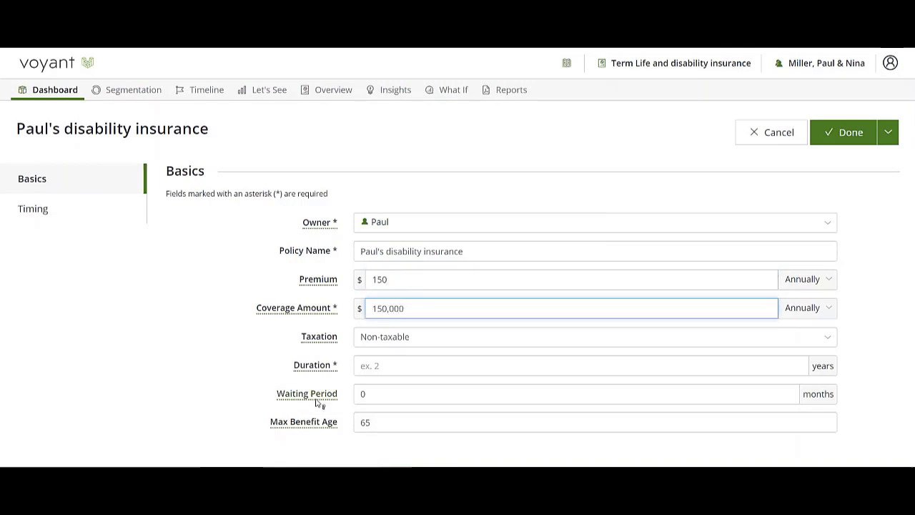
pyautogui.click(390, 363)
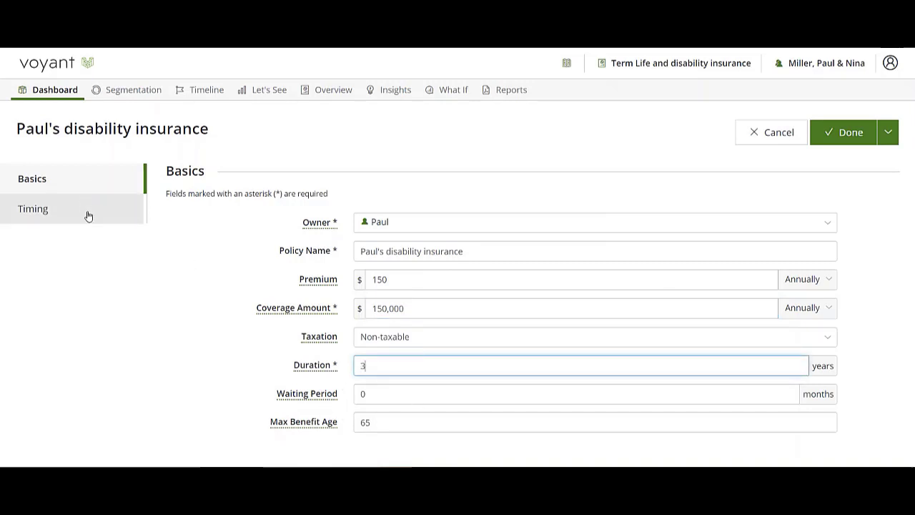
pyautogui.click(888, 132)
pyautogui.click(848, 158)
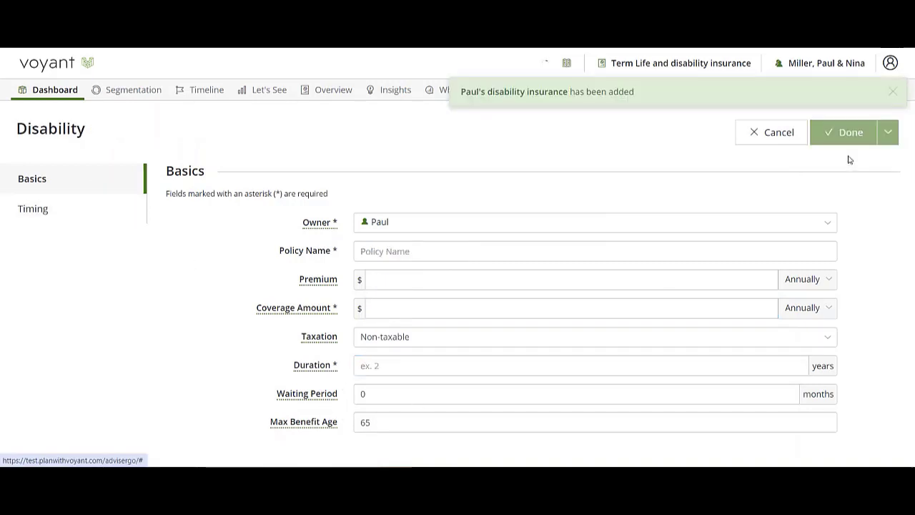
# Assign the new disability policy to the second spouse and name it with their possessive first name plus "disability insurance".
pyautogui.click(453, 224)
pyautogui.click(404, 251)
pyautogui.click(396, 250)
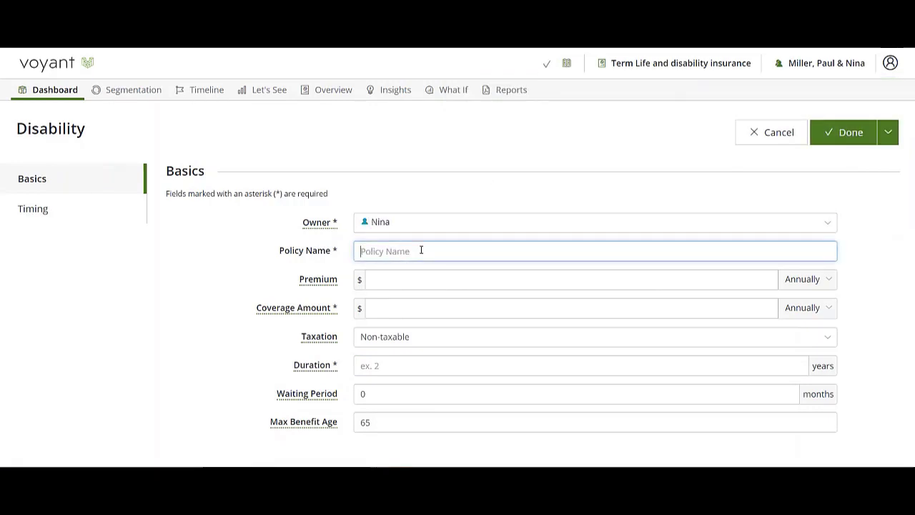
pyautogui.write("NIna'")
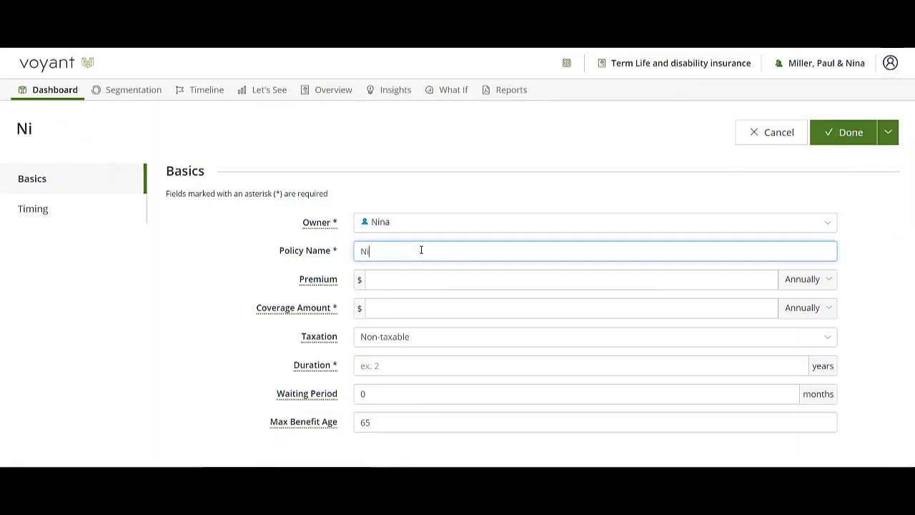
pyautogui.write("na's disability")
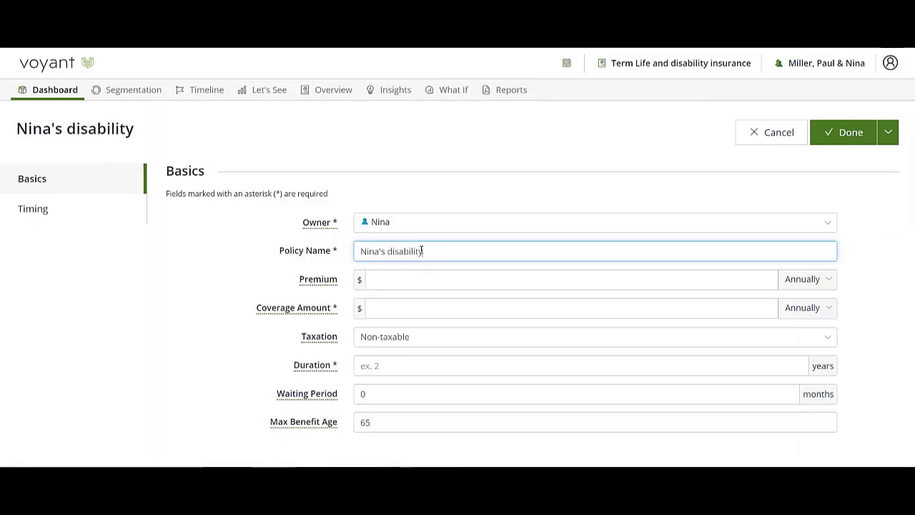
pyautogui.write(' insurance')
# Give the second spouse's disability policy a $150 annual premium, $150,000 annual coverage and a 3-year duration, and save it.
pyautogui.press('Tab')
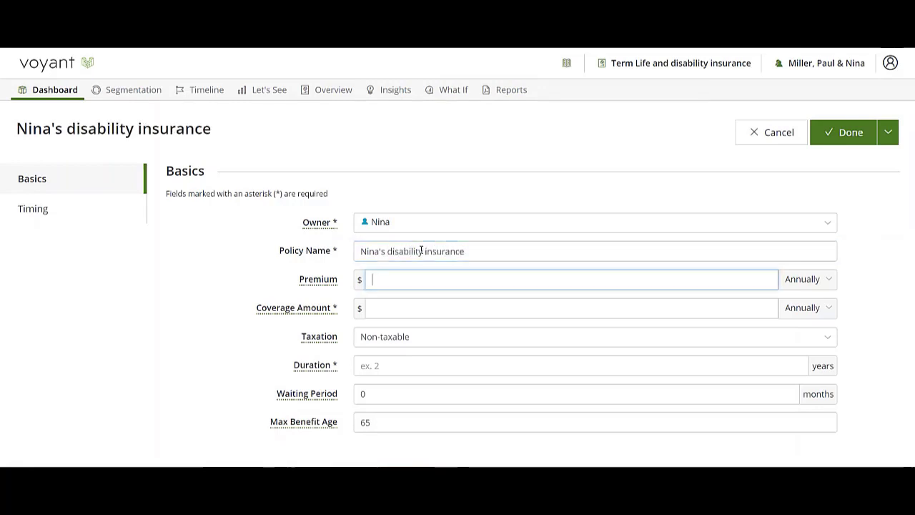
pyautogui.write('150')
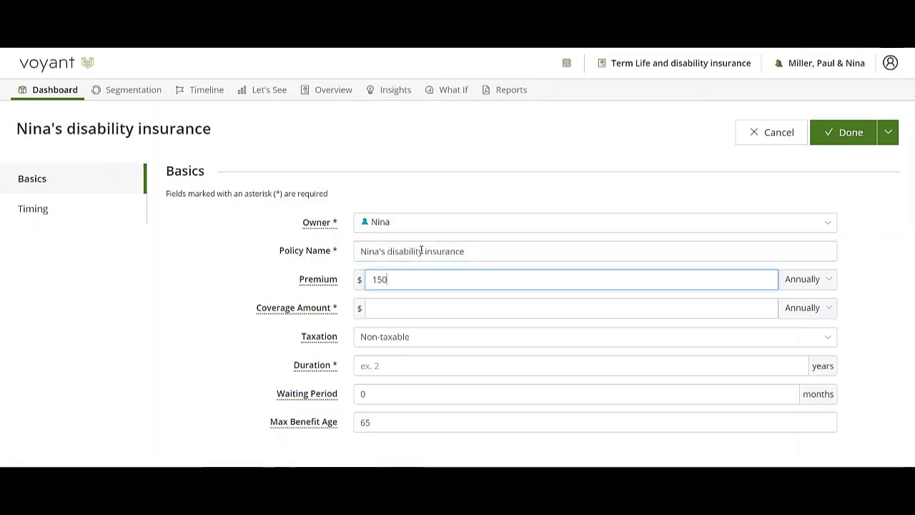
pyautogui.click(429, 315)
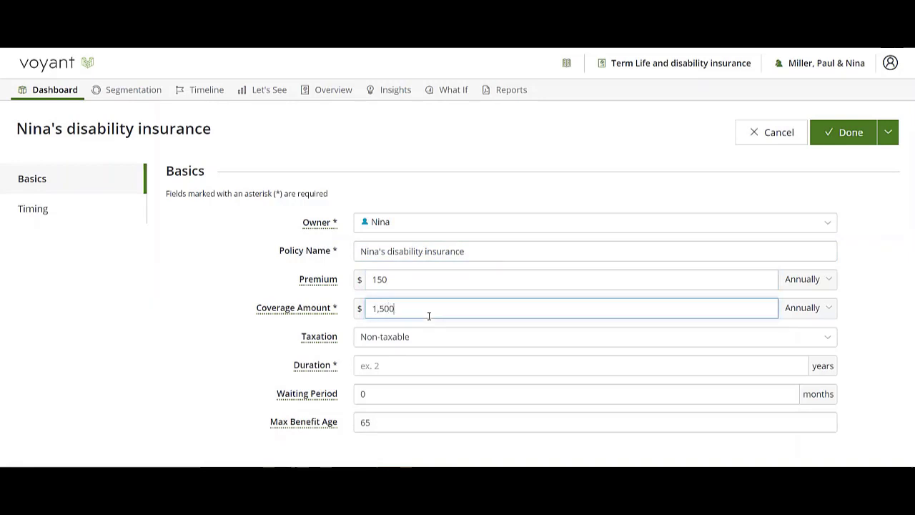
pyautogui.click(396, 365)
pyautogui.write('3')
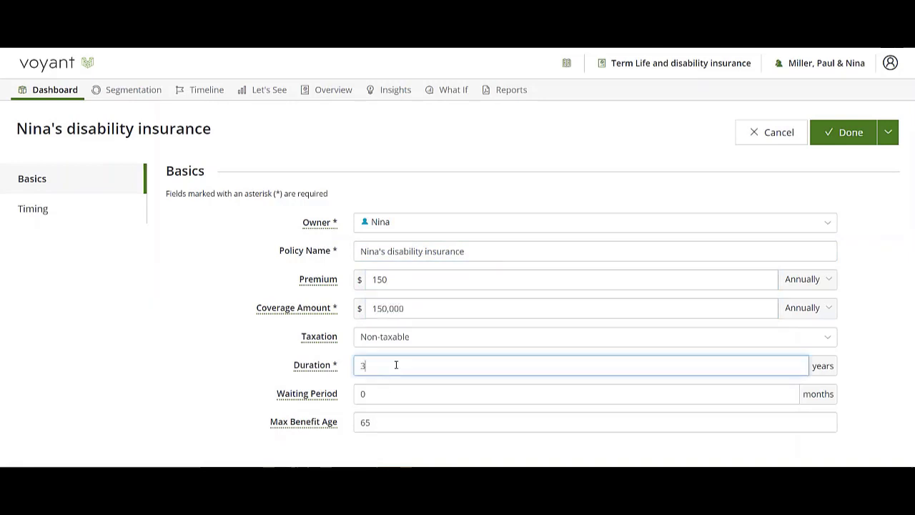
pyautogui.click(838, 132)
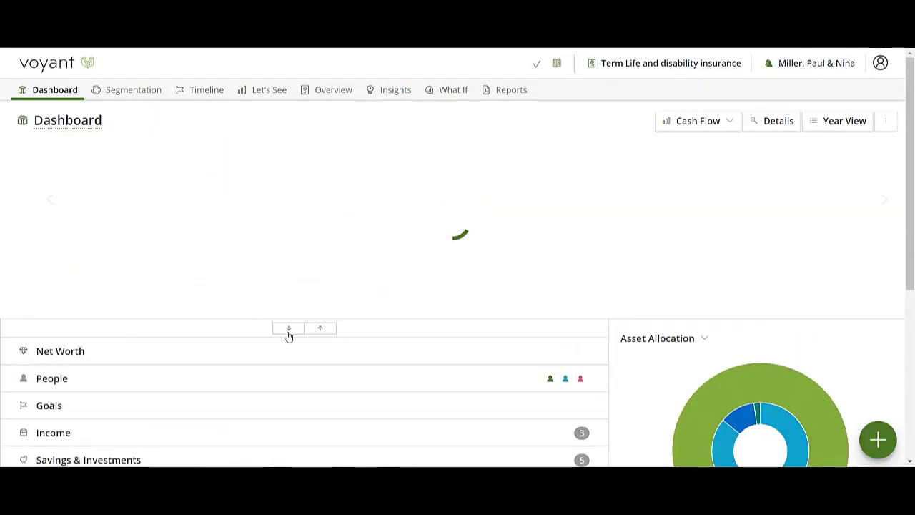
# Expand the dashboard's plan details and review the life and disability policies listed under Insurance.
pyautogui.click(290, 370)
pyautogui.scroll(-10, 286, 374)
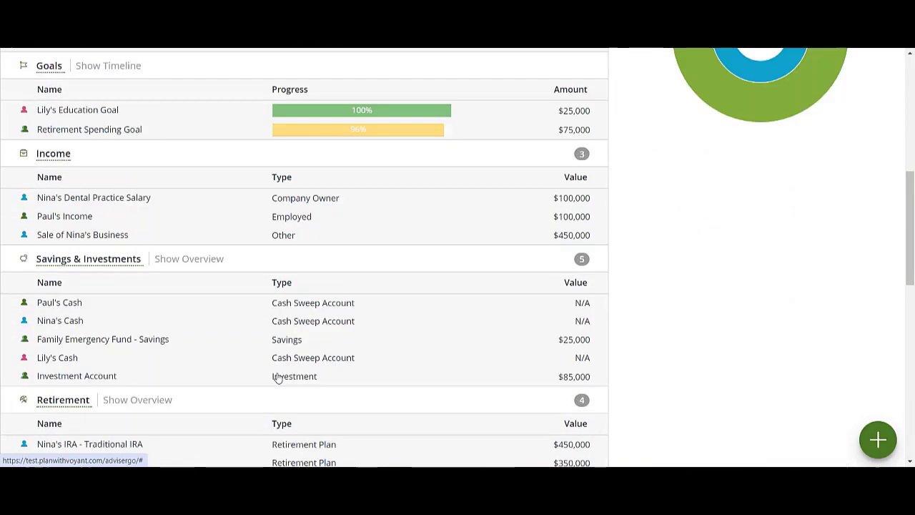
pyautogui.scroll(-3, 265, 388)
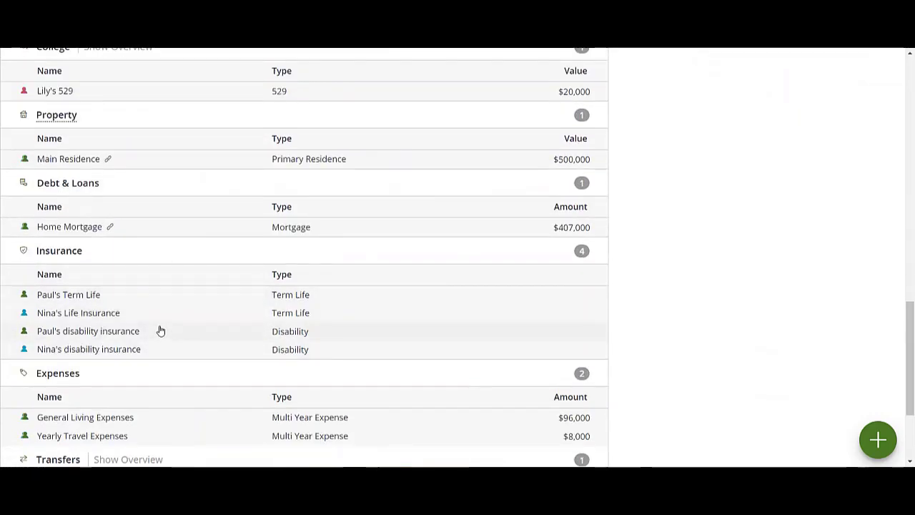
pyautogui.scroll(15, 808, 347)
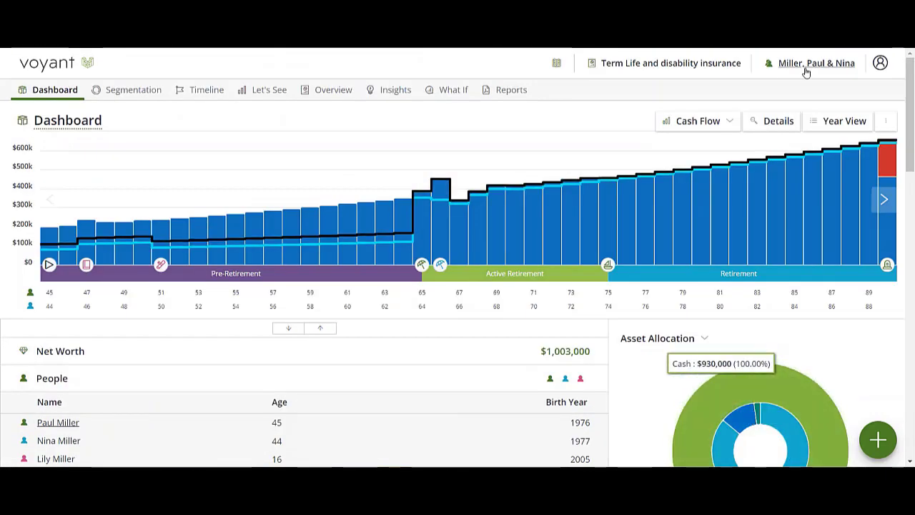
# Open a support request for the current client and start its message to the support team.
pyautogui.click(811, 68)
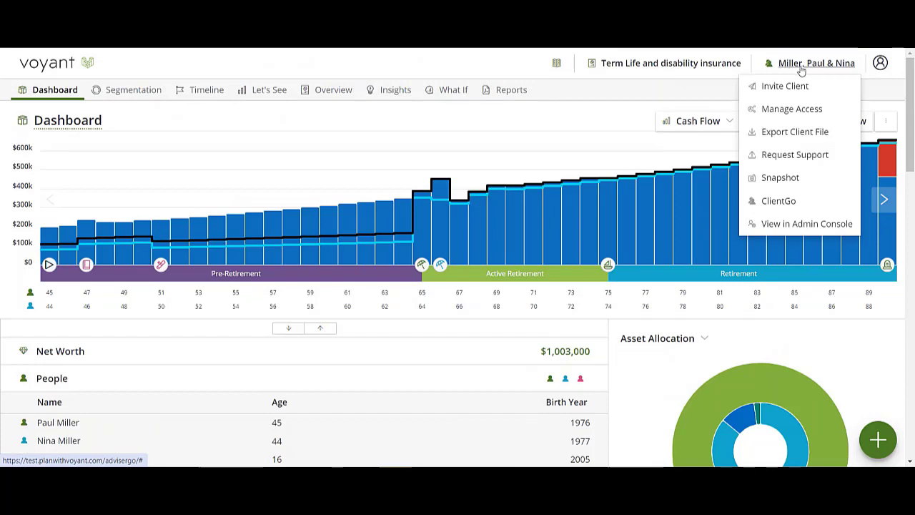
pyautogui.click(781, 157)
pyautogui.click(420, 313)
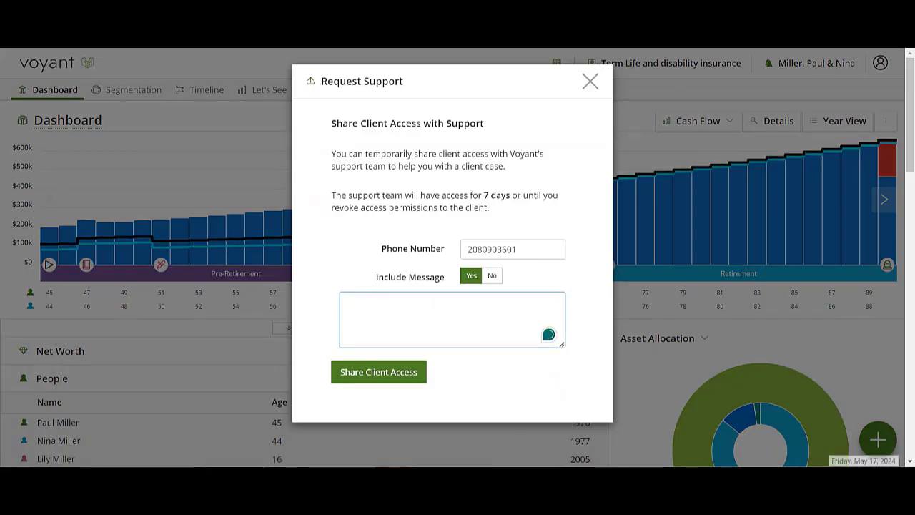